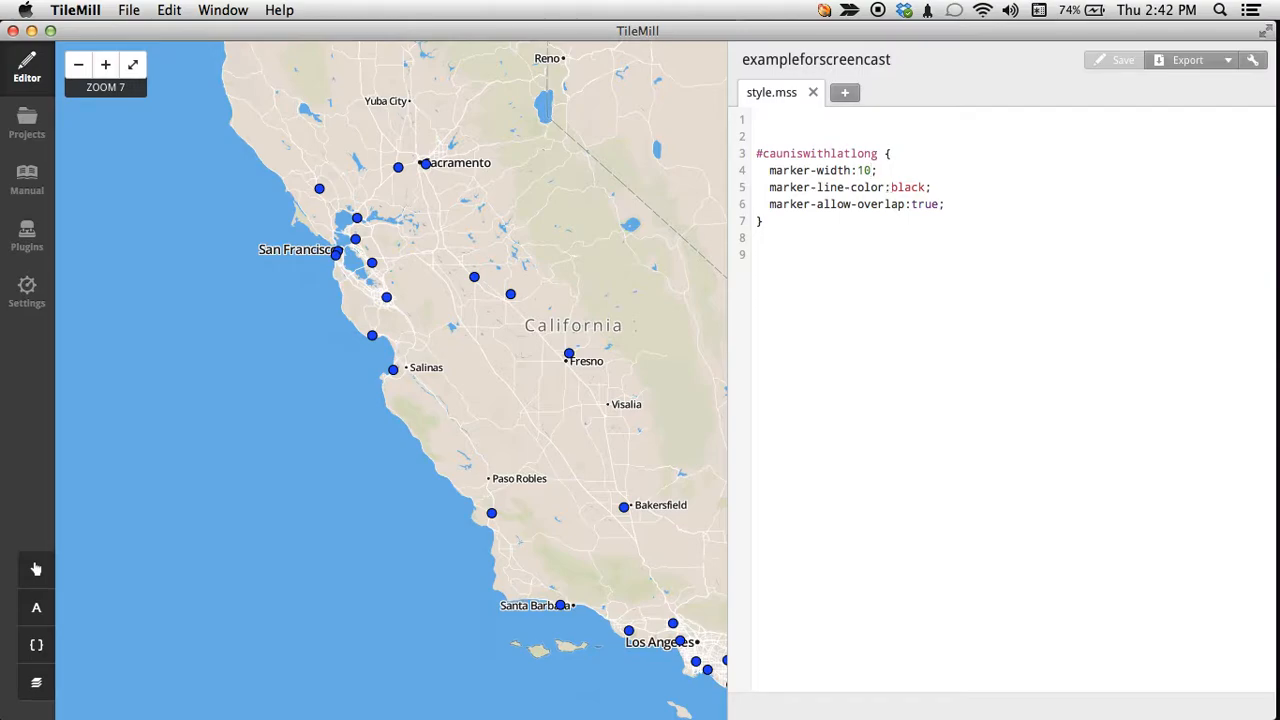
Preview the markers at widths 6 and 60, saving the style each time, and restore the marker width to 10.
key(BackSpace)
key(BackSpace)
text(6)
key(super+s)
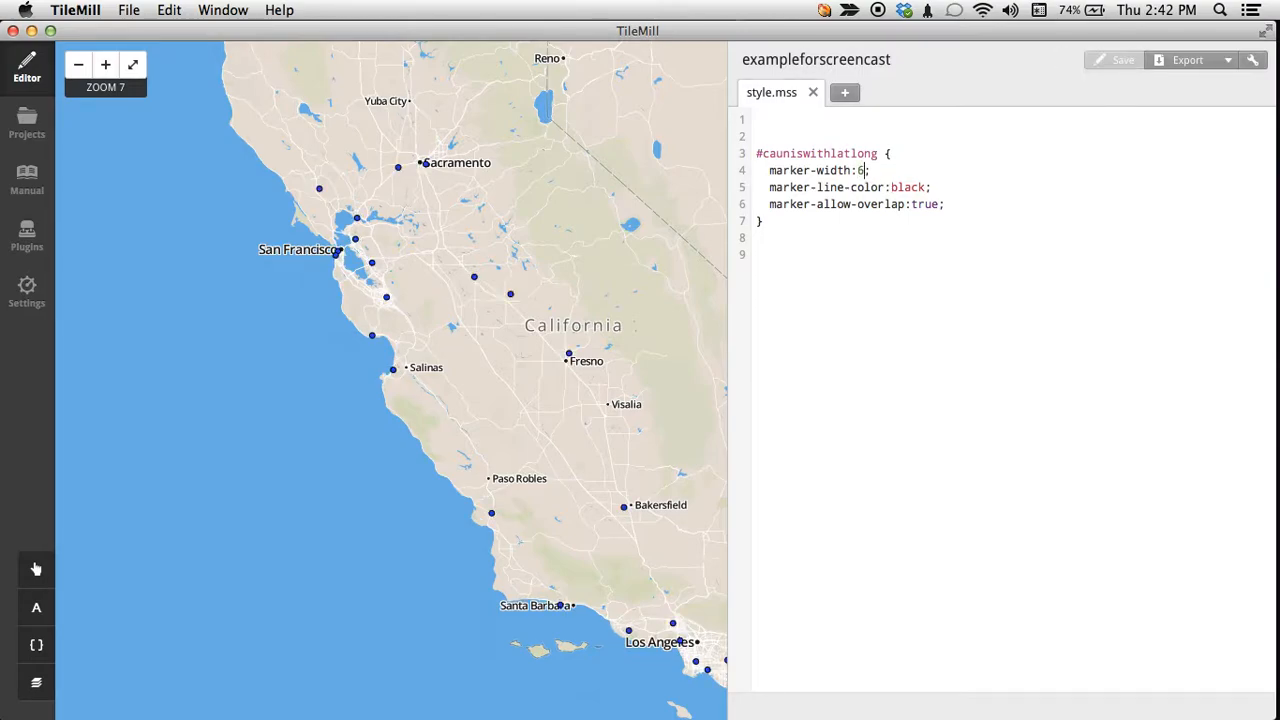
text(0)
key(super+s)
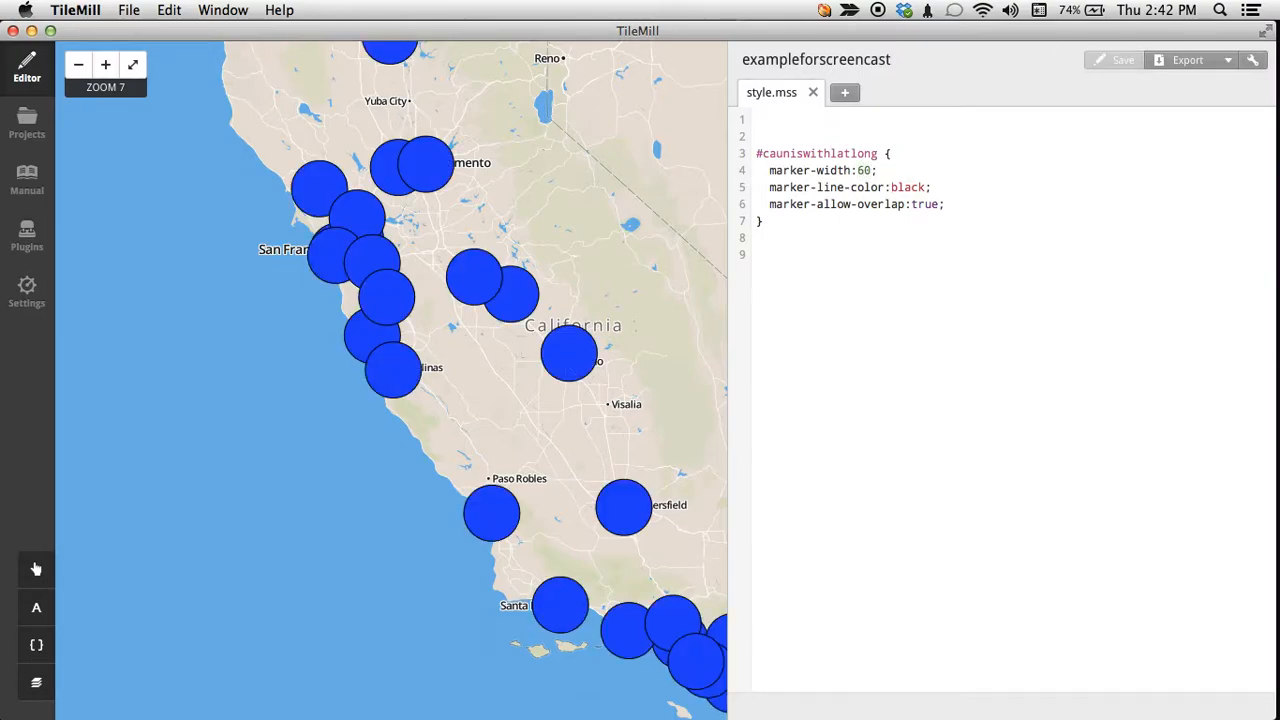
key(BackSpace)
key(BackSpace)
text(10)
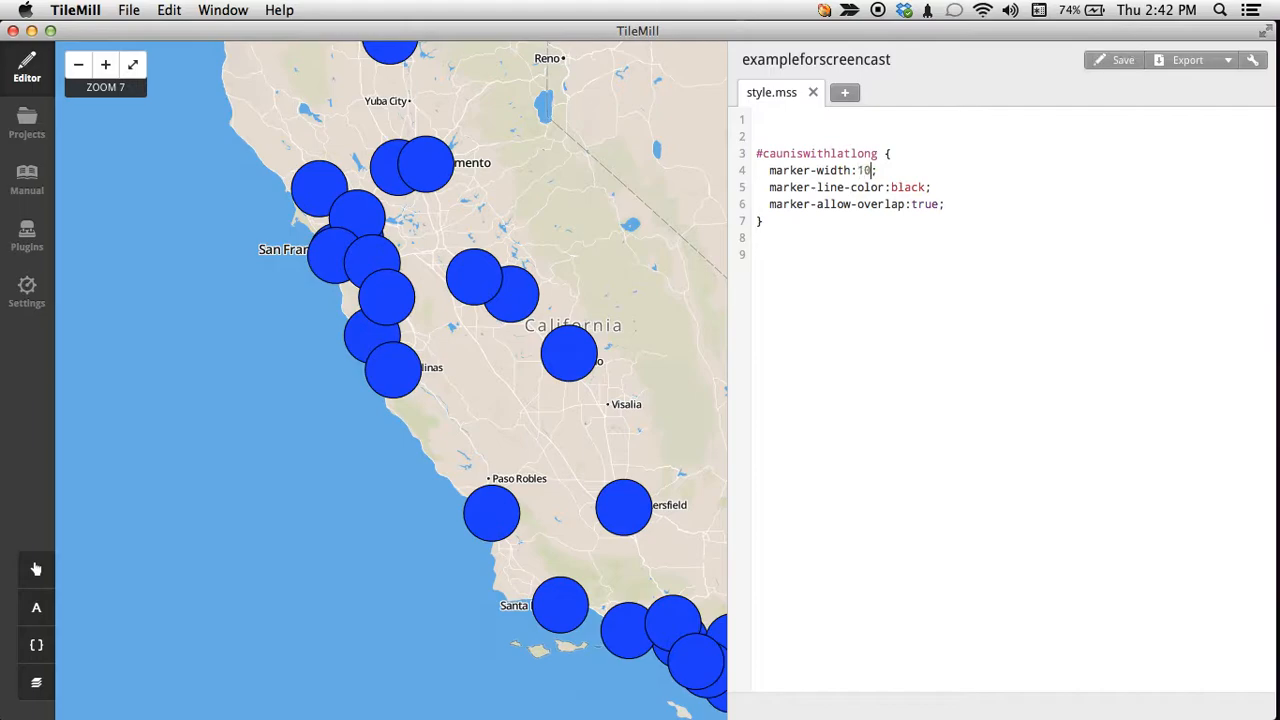
key(super+s)
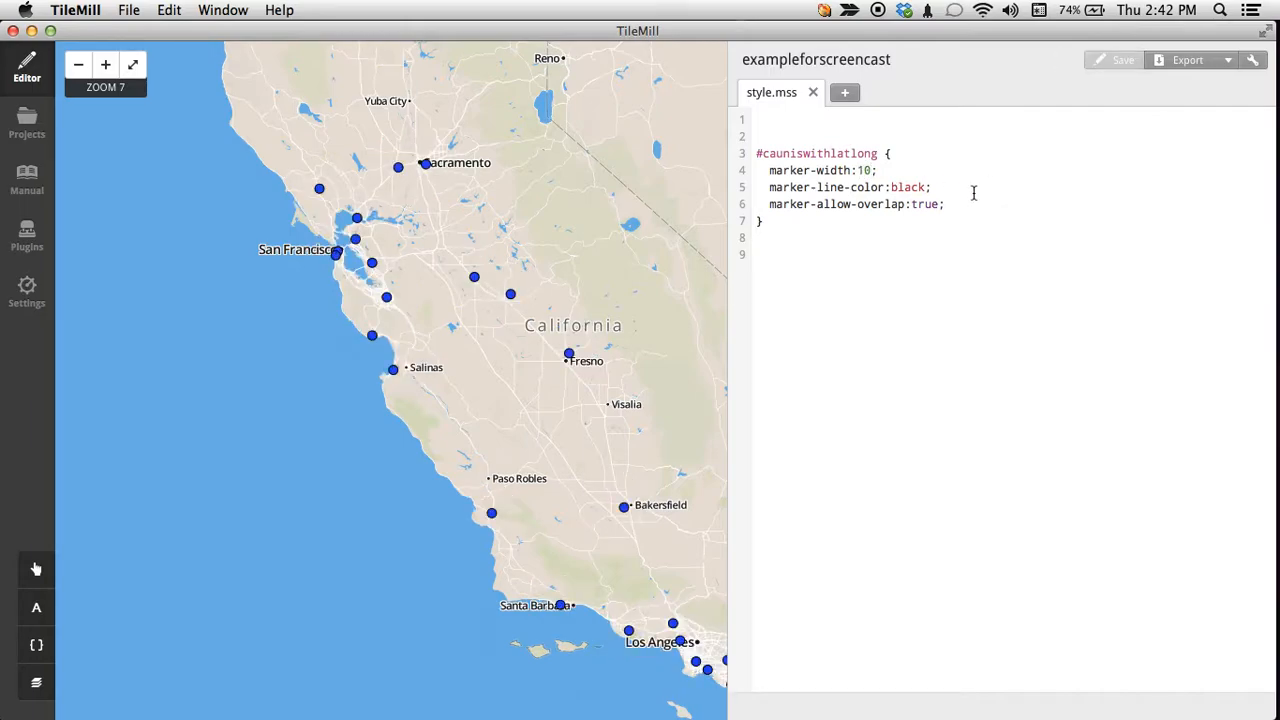
Add a marker-fill of gold below the marker-width line in the #cauniswithlatlong rule and save the style.
click(926, 186)
click(889, 173)
key(Return)
text(marke)
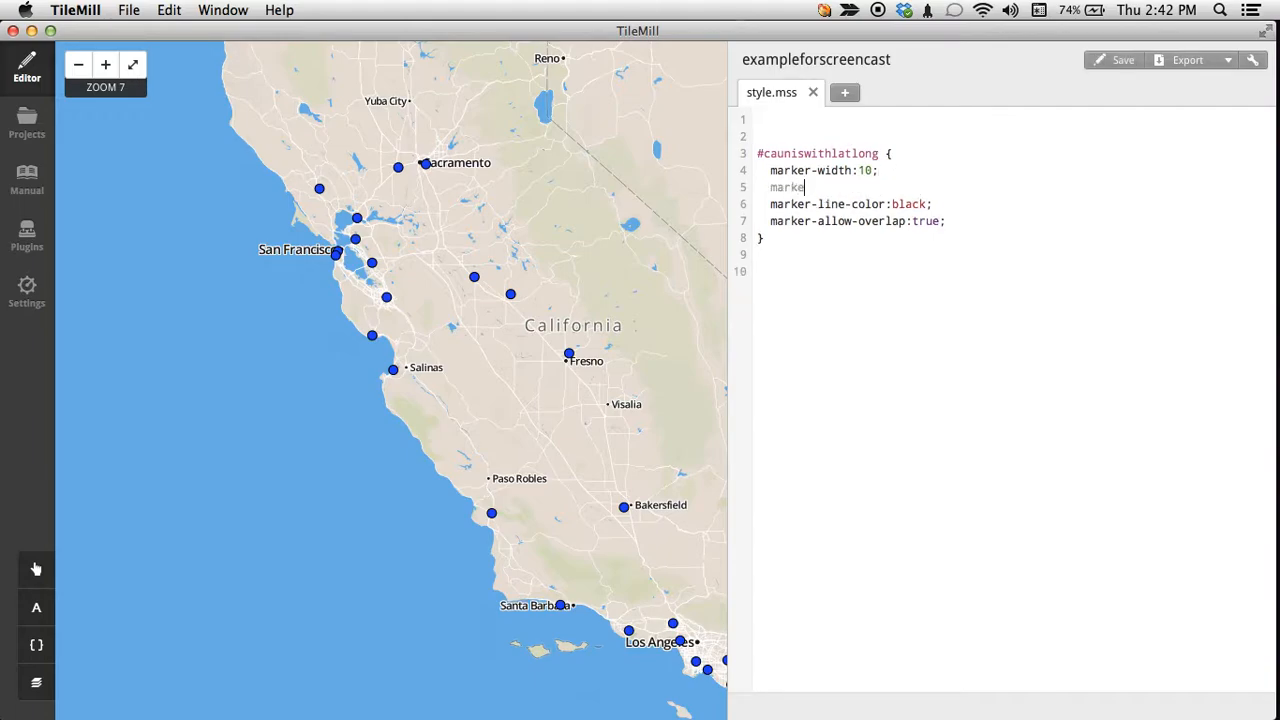
text(r-fill: gold;)
key(super+s)
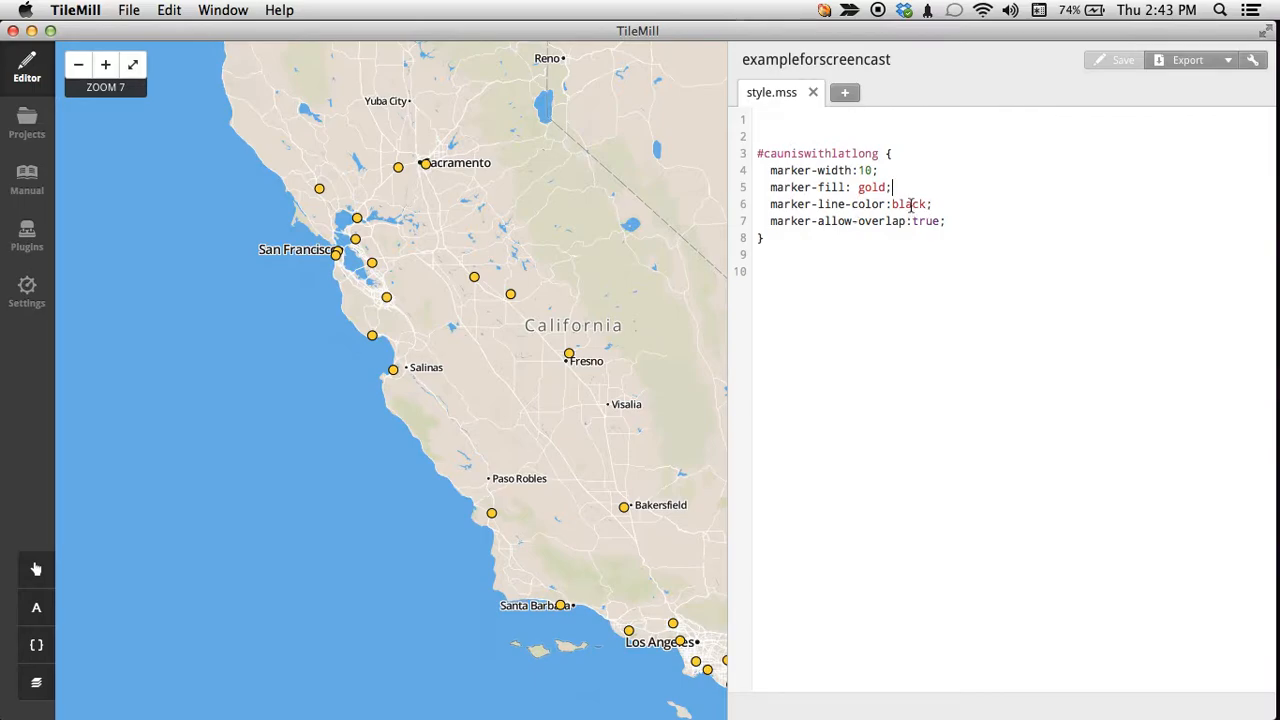
Examine the feature table of the cauniswithlatlong layer, checking the Name and Group columns for values usable in style conditions.
click(840, 272)
click(50, 684)
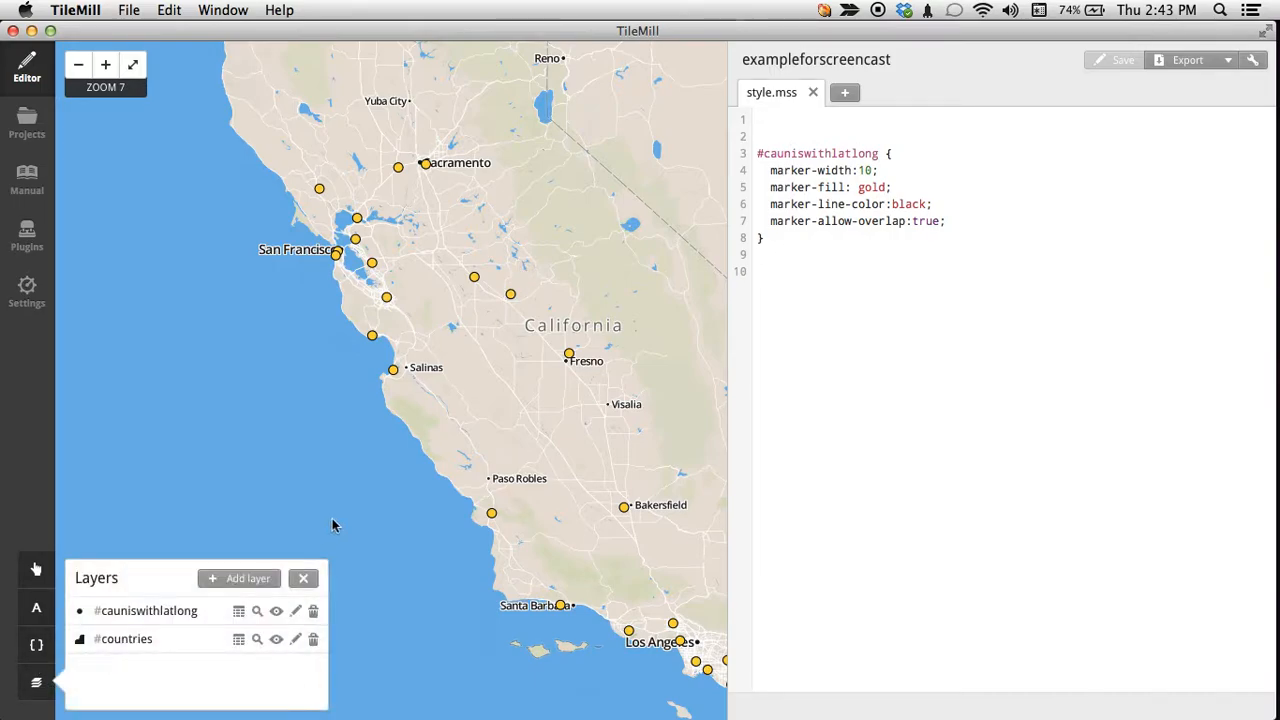
click(242, 614)
drag(190, 97, 238, 96)
scroll(370, 97, right, 6)
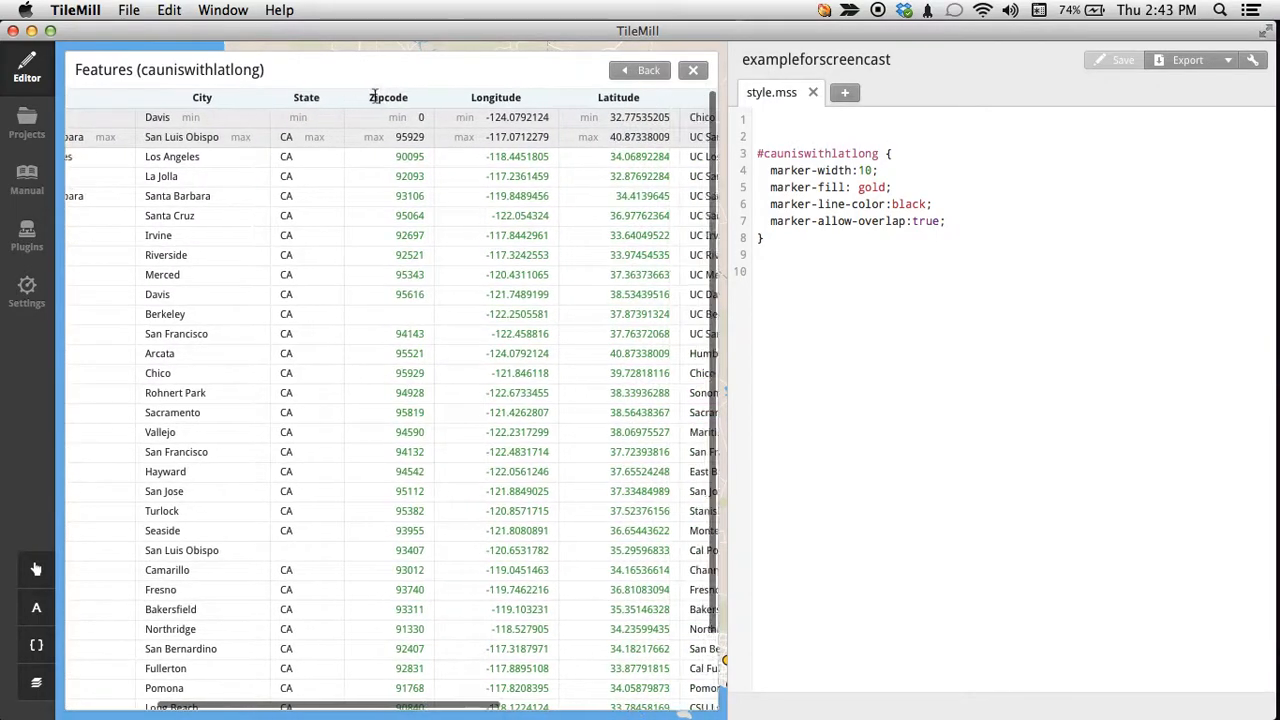
scroll(375, 96, right, 8)
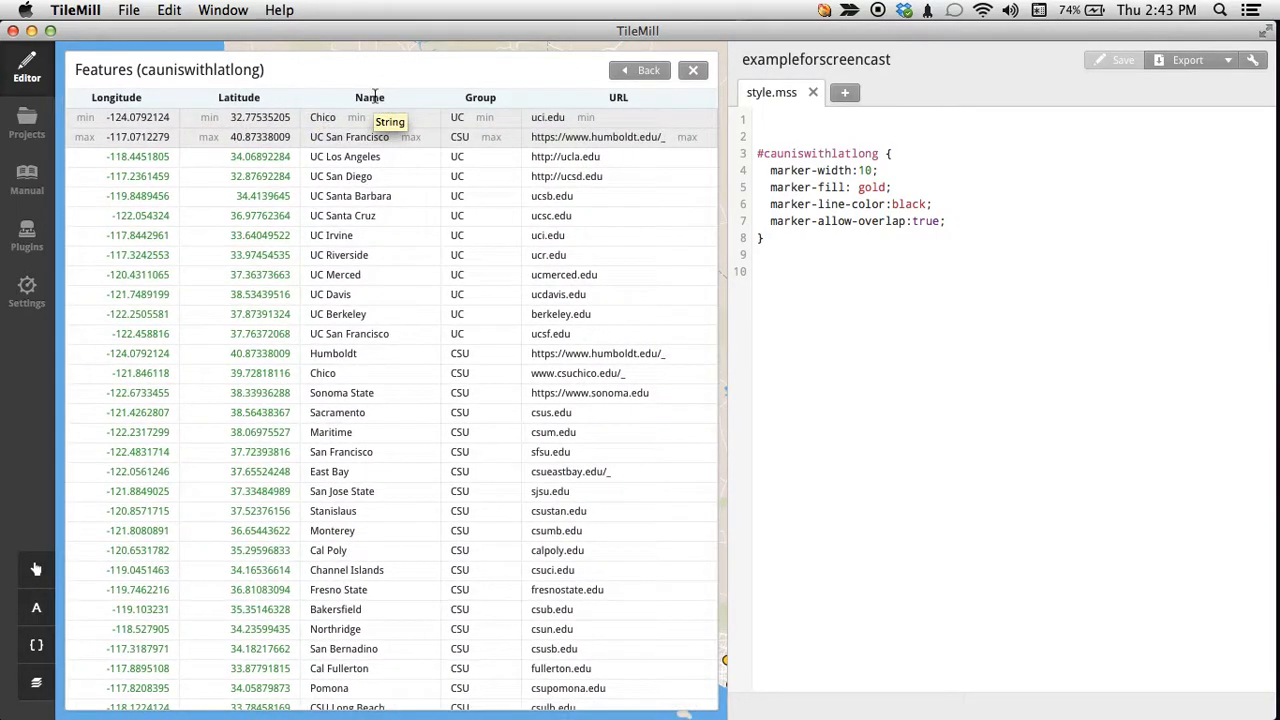
scroll(397, 305, left, 1)
scroll(397, 309, left, 2)
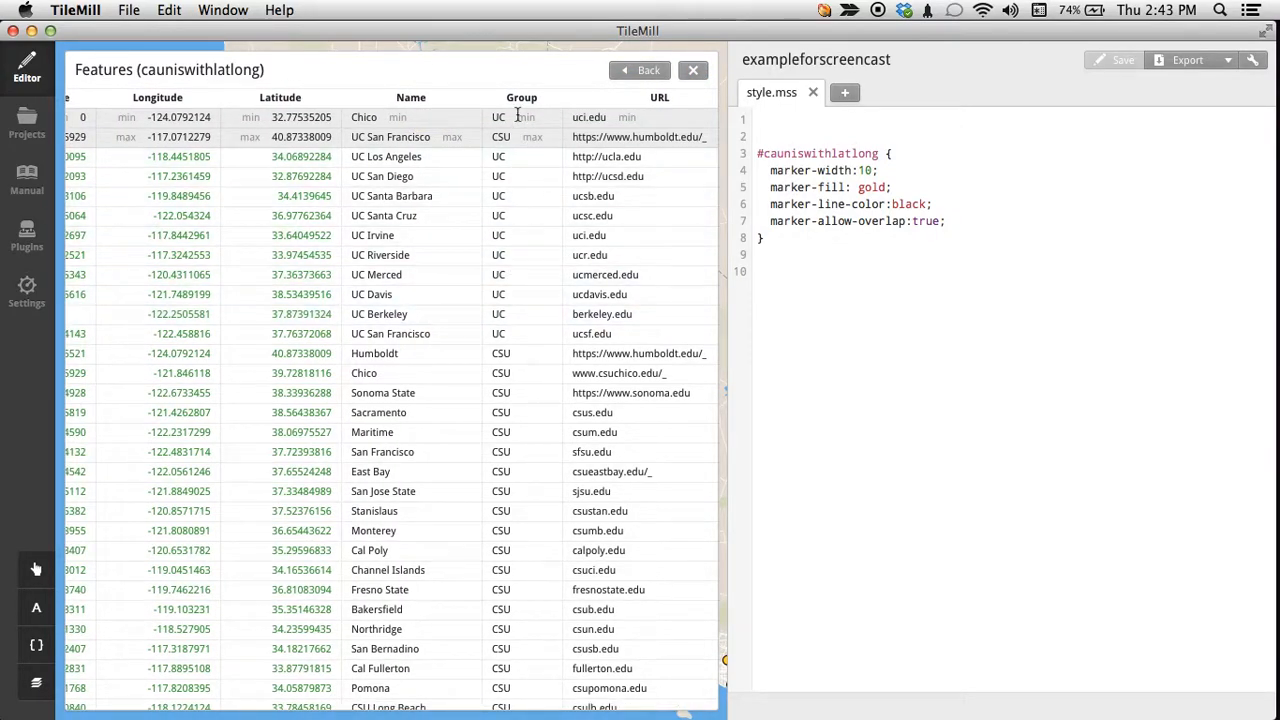
drag(513, 117, 509, 338)
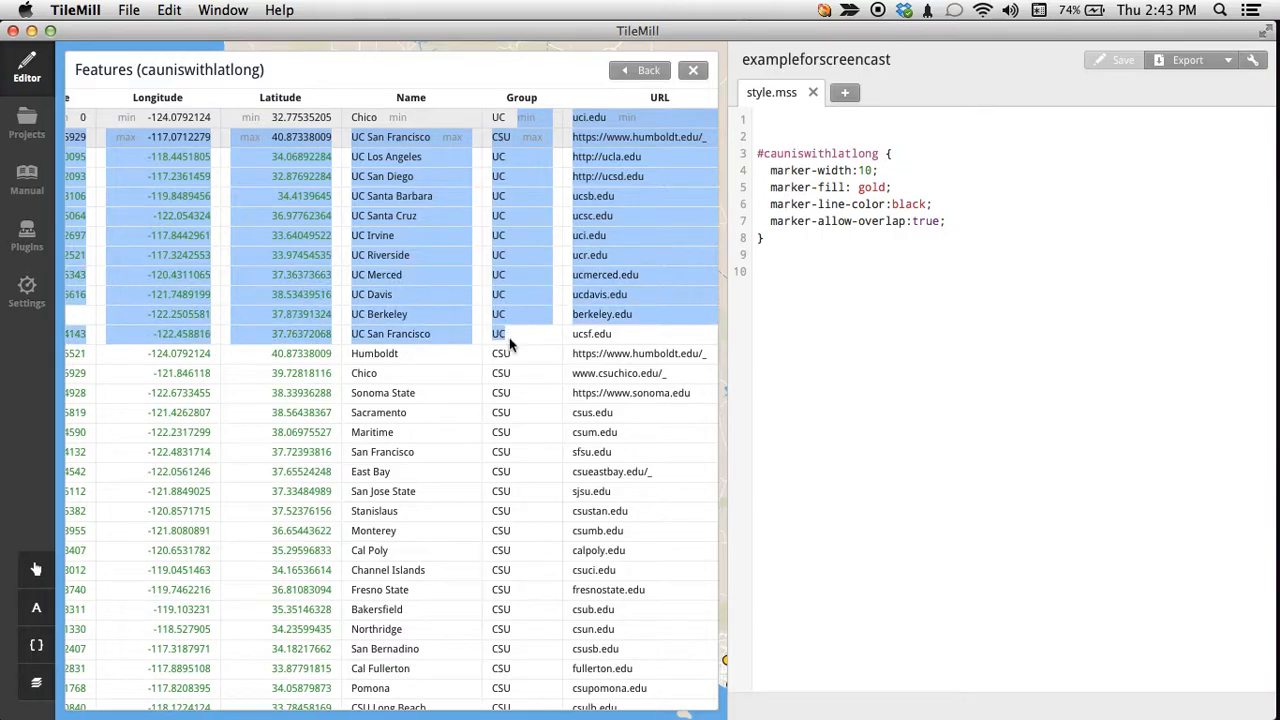
click(511, 343)
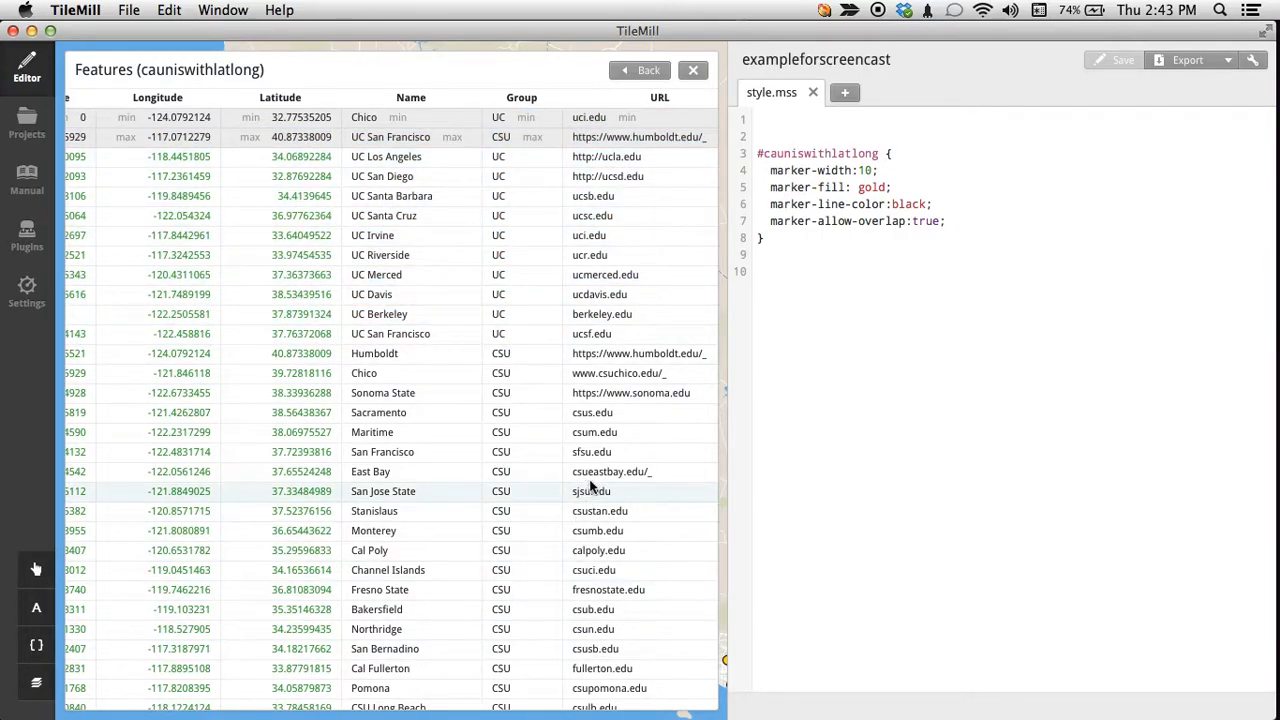
key(Escape)
Begin a second #cauniswithlatlong rule below the first, with the condition [Group = "CSU"] giving a marker-fill of red.
click(937, 368)
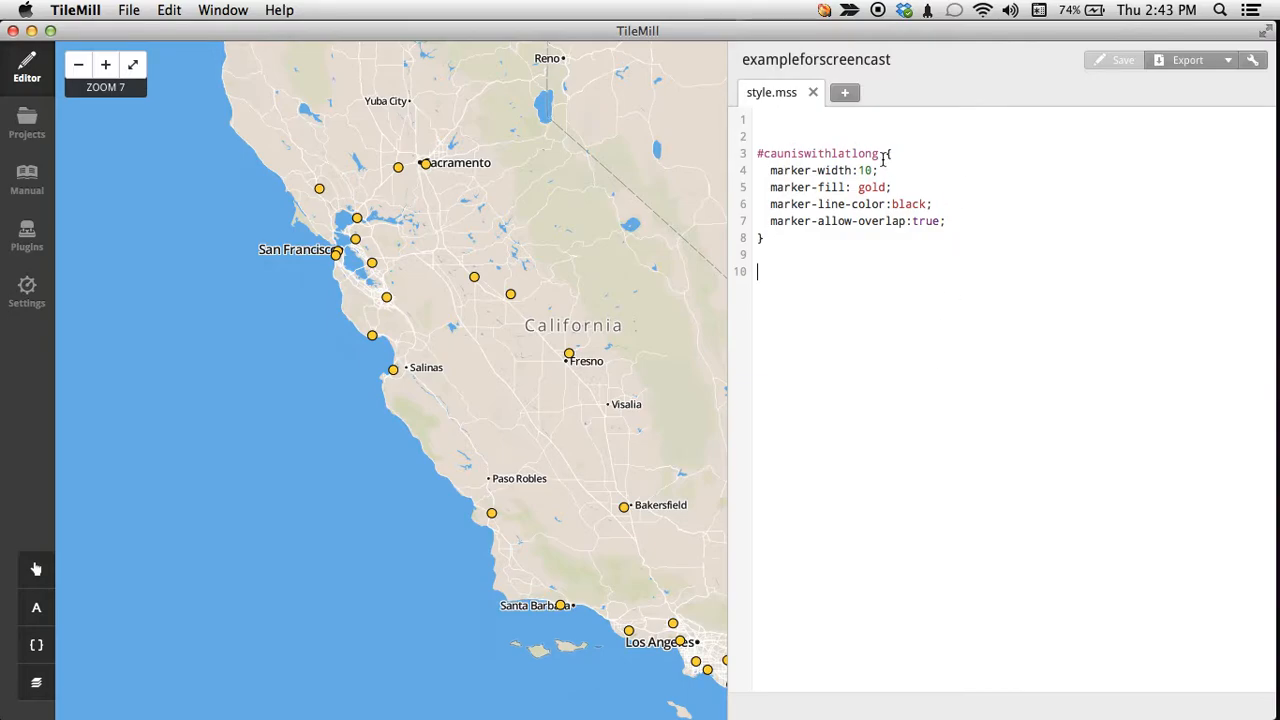
drag(879, 153, 754, 155)
key(ctrl+c)
click(815, 310)
key(ctrl+v)
text({   )
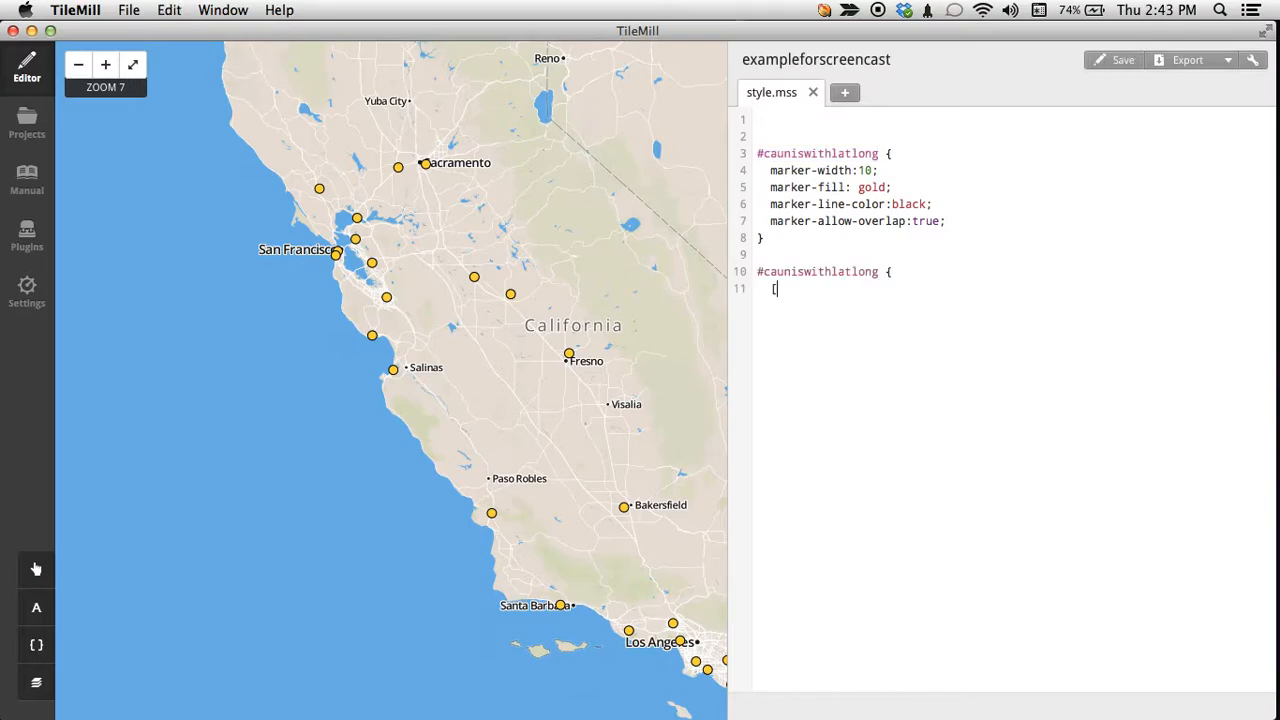
text([Group = "CSU"] {marker-fill)
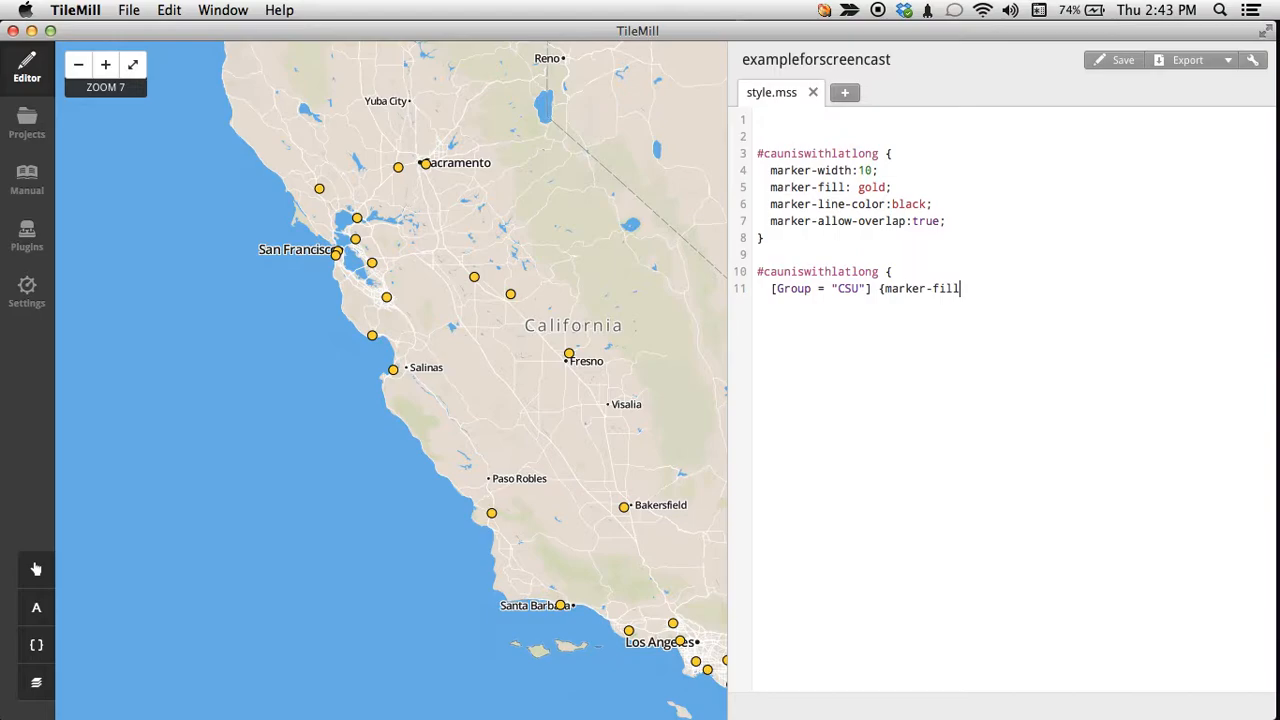
text(: red;})
Add the condition [Group = "UC"] with a marker-fill of blue and close the second rule's block.
key(Return)
text([Group =" UC"] {marker-fill: blue;)
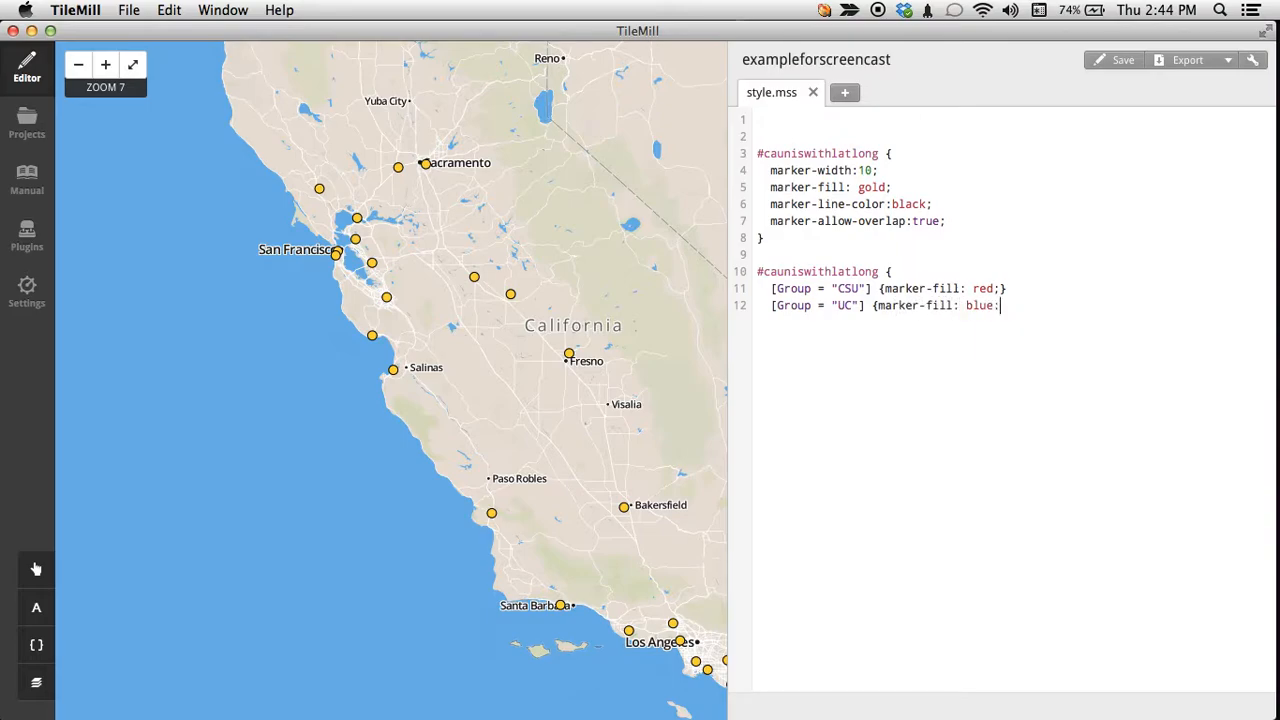
text(}})
Delete the gold marker-fill line from the first #cauniswithlatlong rule and save the style.
drag(898, 187, 755, 188)
key(BackSpace)
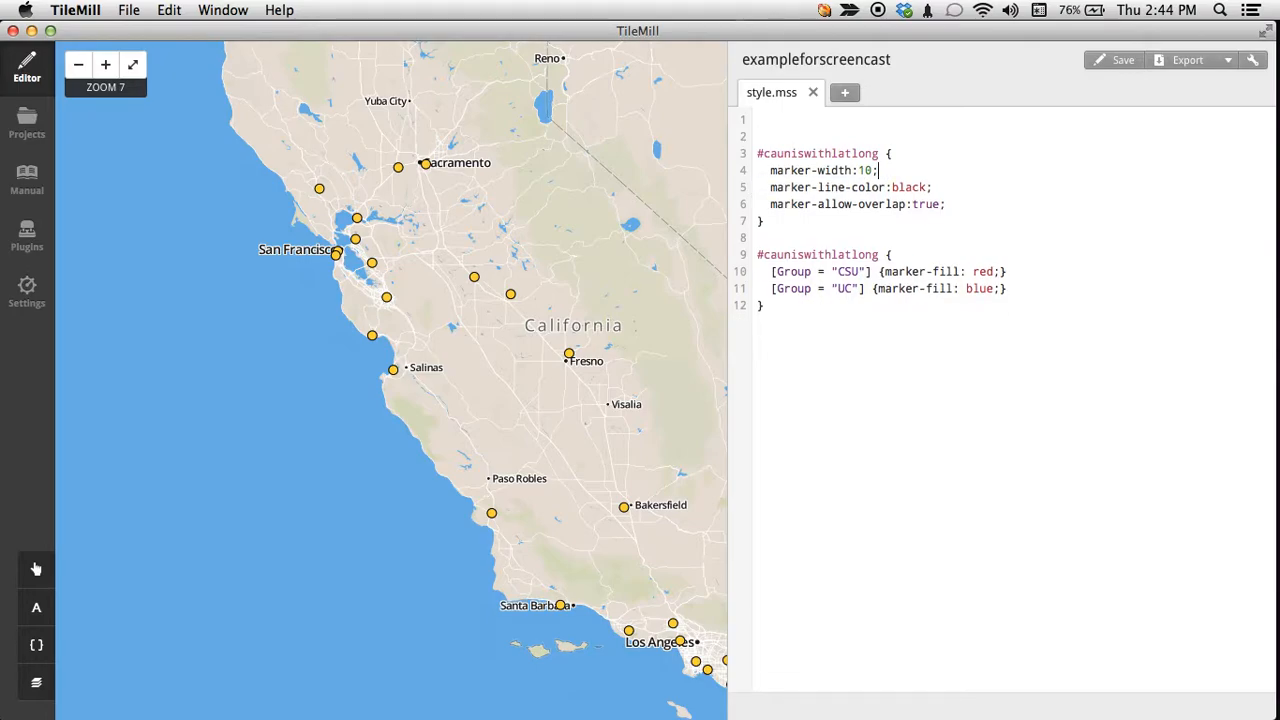
key(super+s)
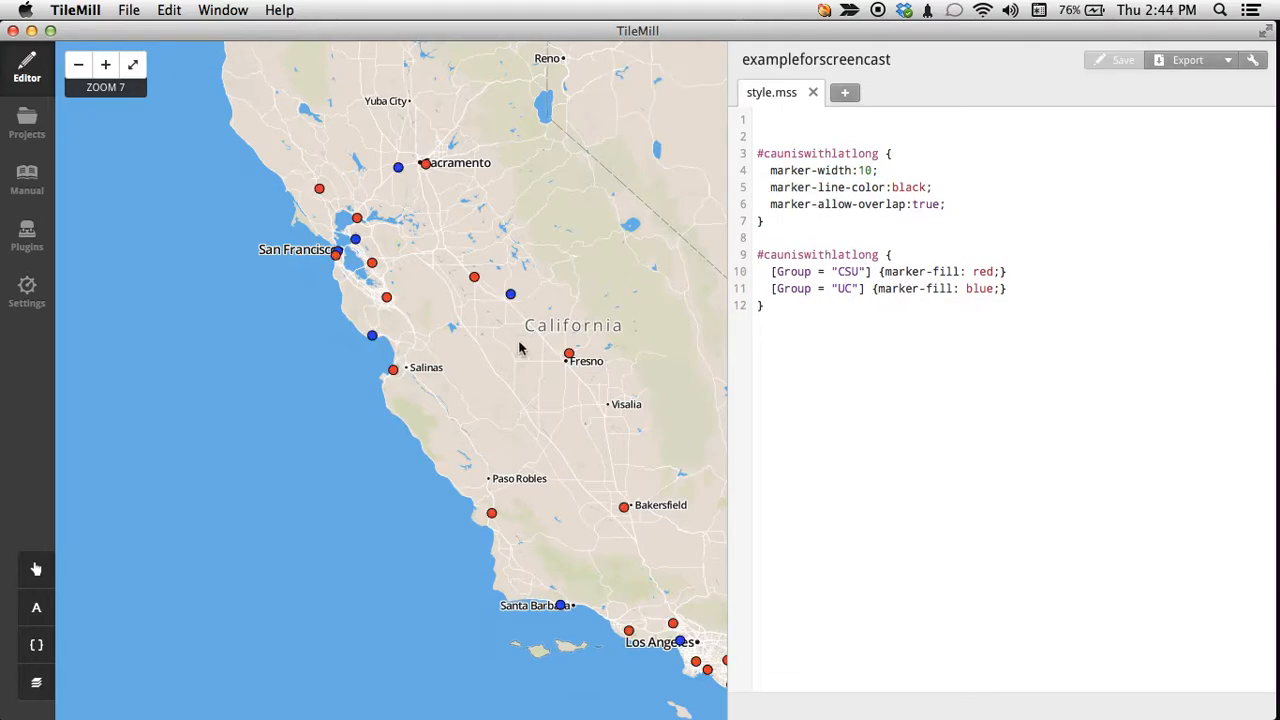
mouse_move(398, 377)
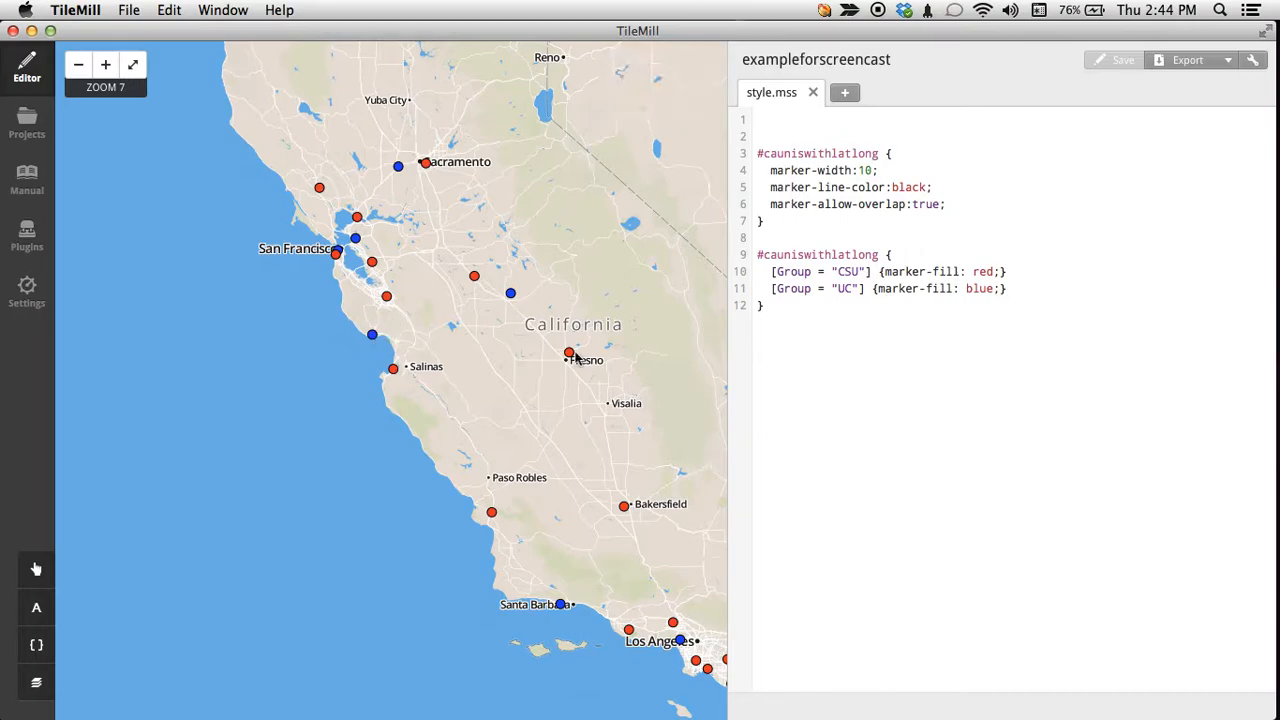
click(1068, 308)
click(36, 569)
click(340, 118)
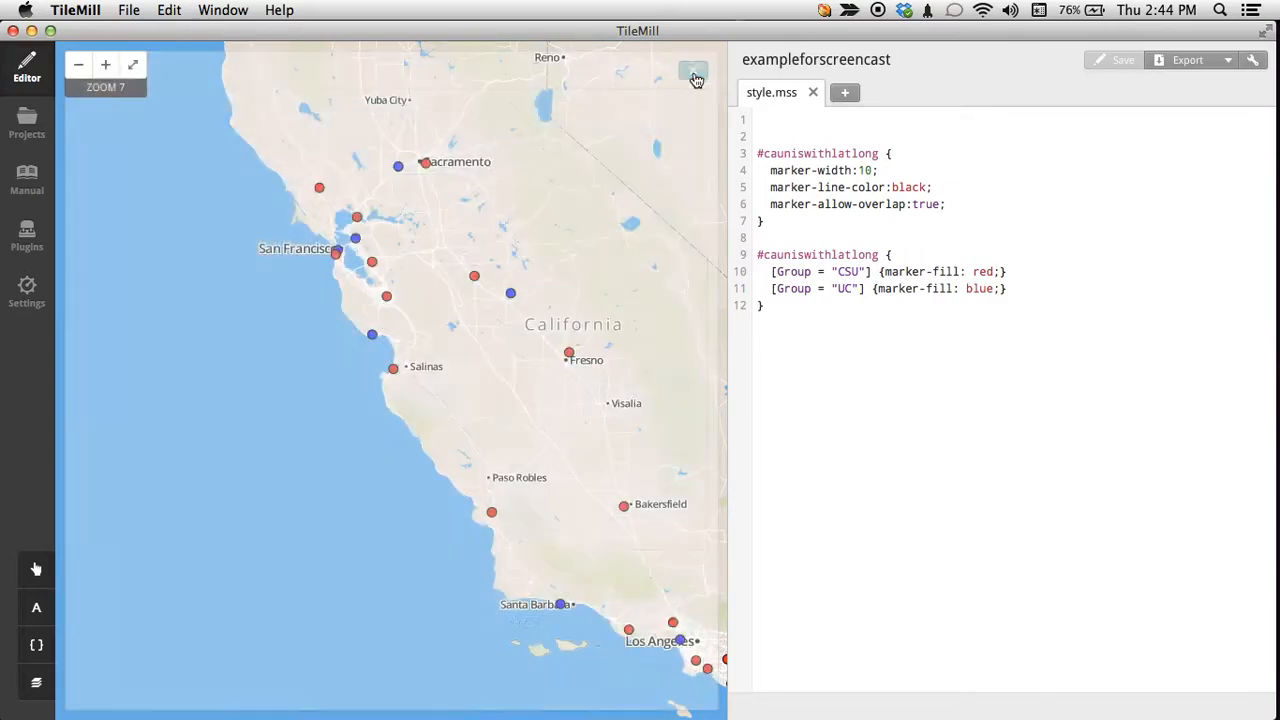
click(697, 72)
Add the condition [Name = "UC Santa Cruz"] with a marker-fill of gold after the UC condition and save the style.
click(1018, 289)
key(Return)
text([)
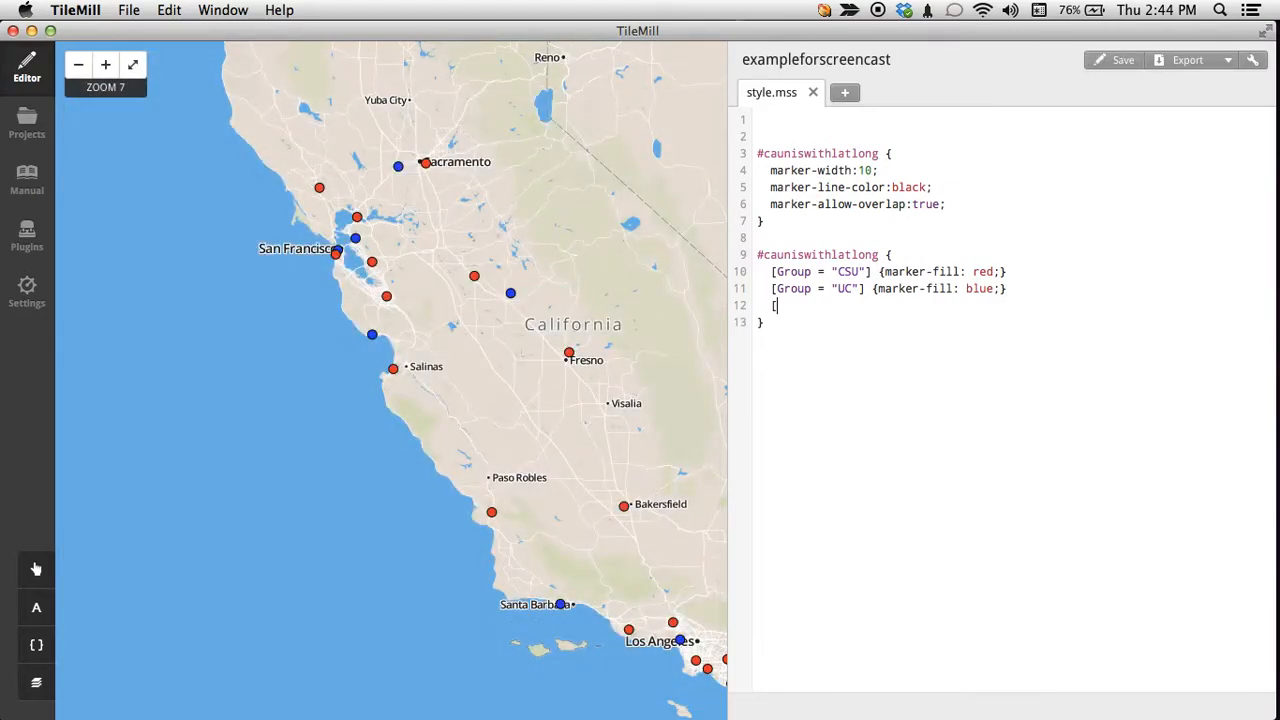
text(Name =")
text("UC)
text( Santa)
text( Cruz)
text(")
text(] )
text({marker)
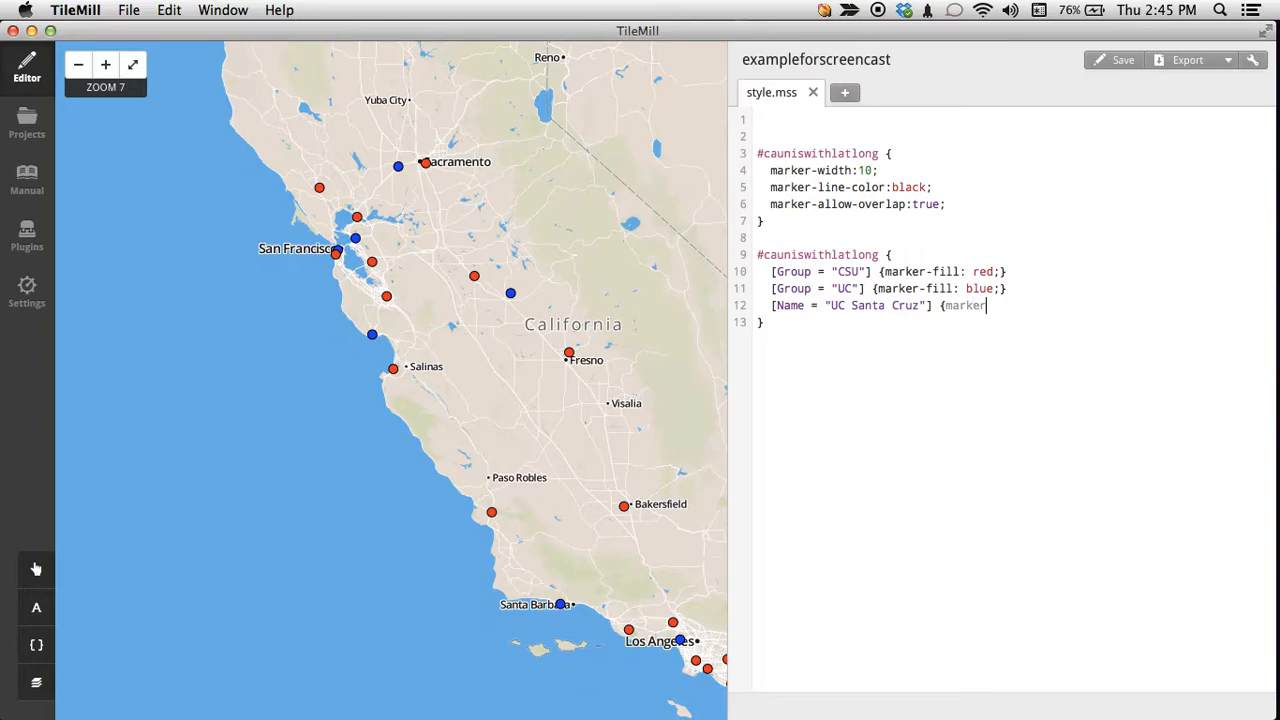
text(-fill: gold;})
key(ctrl+s)
mouse_move(372, 338)
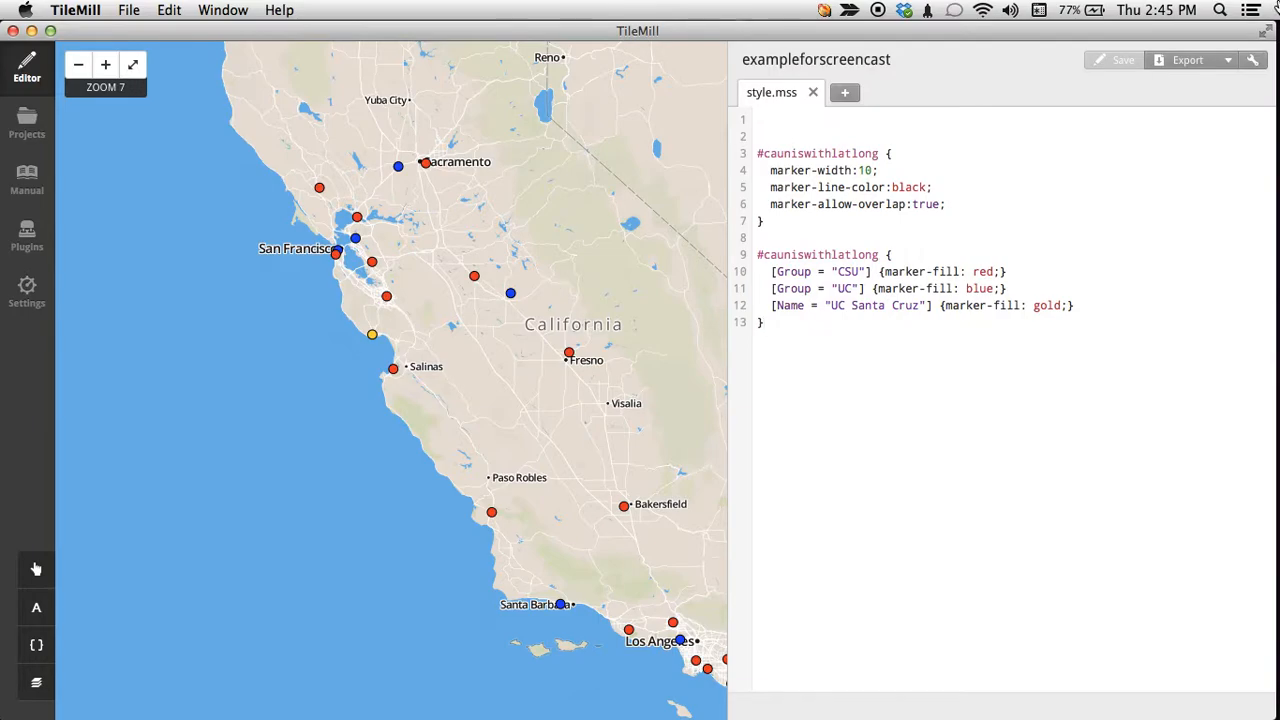
Start an MBTiles export and shrink its bounds from the whole world to a rough box around the California markers.
click(1224, 62)
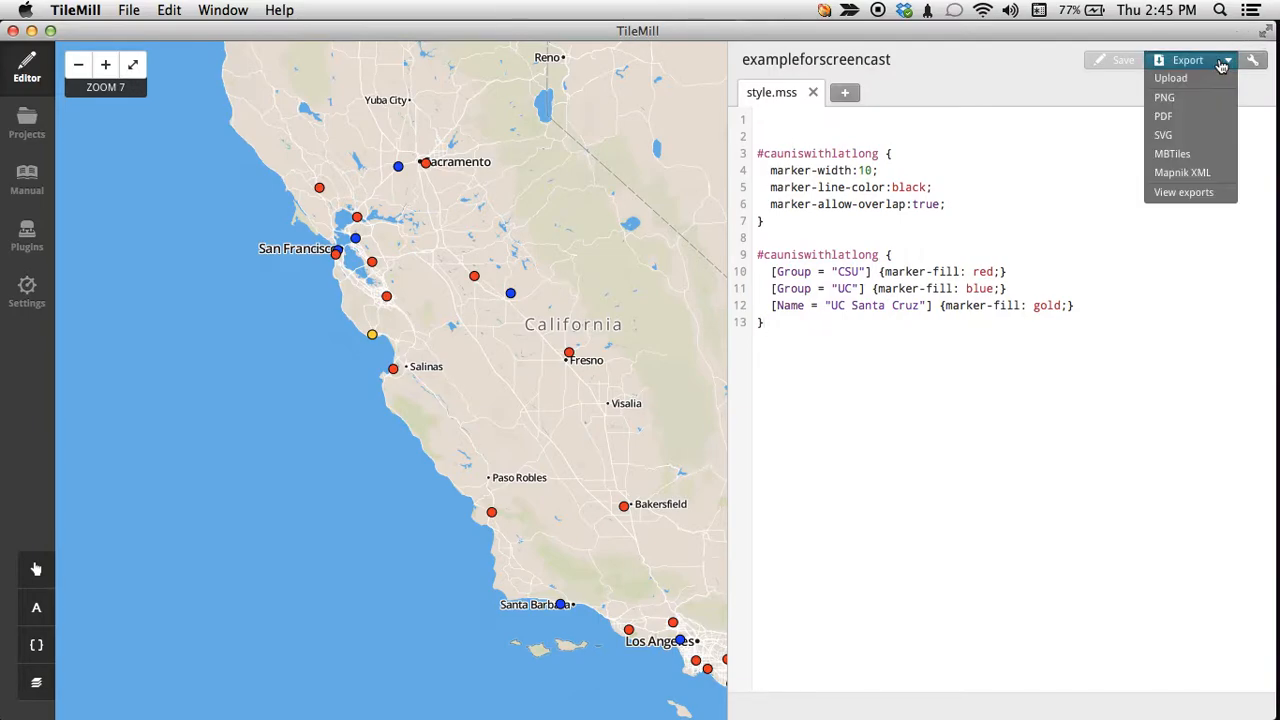
click(1173, 154)
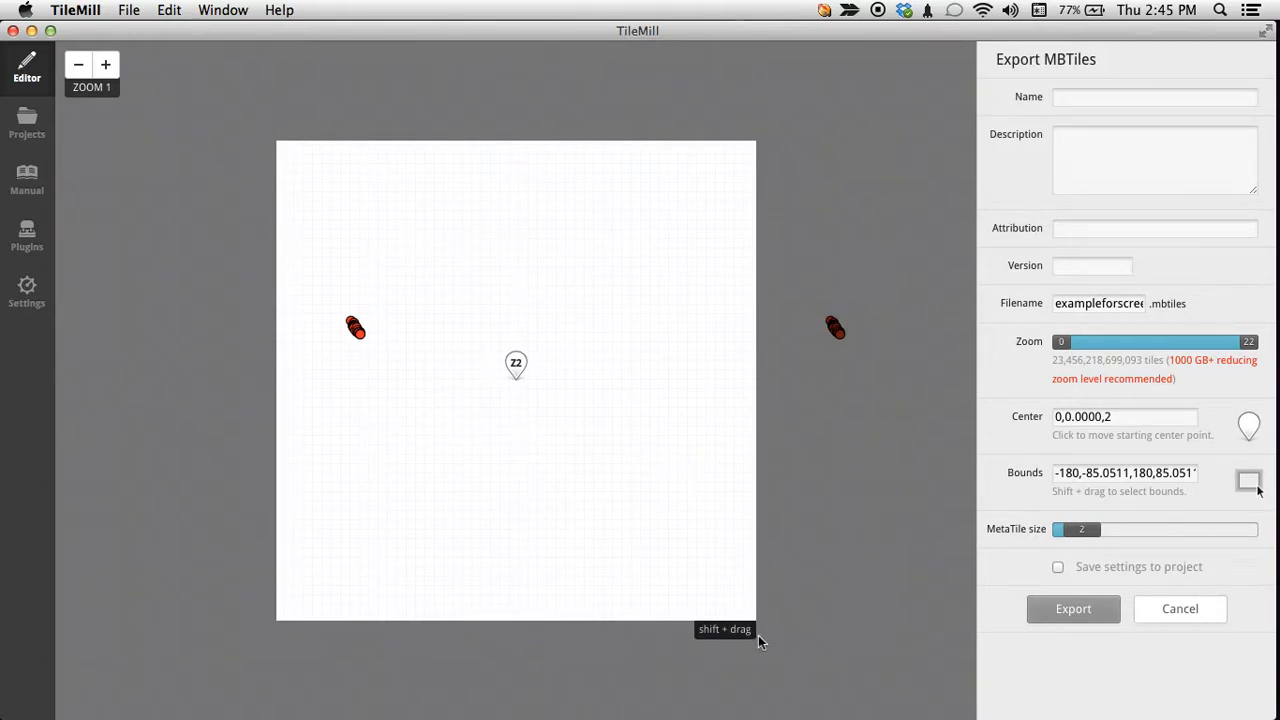
drag(757, 625, 369, 341)
drag(275, 143, 346, 314)
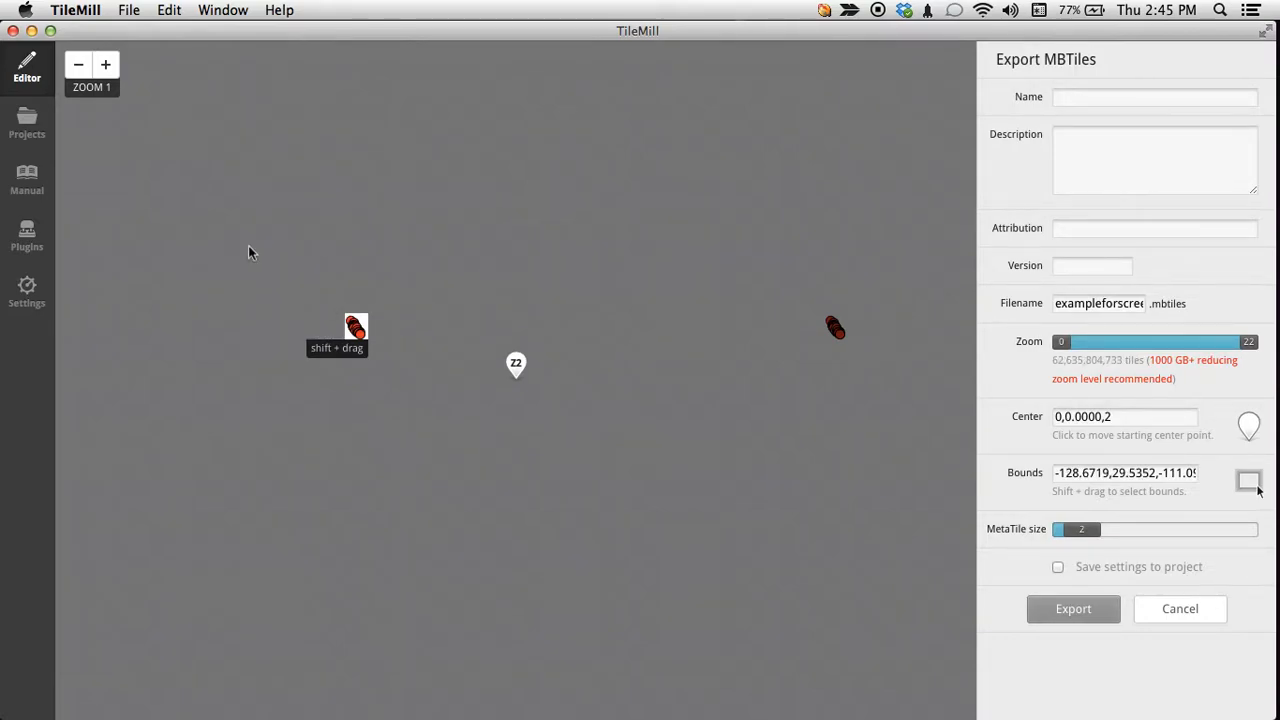
Tighten the export bounds closely around the California markers and name the export ScreenCast.
click(105, 64)
click(105, 64)
click(105, 64)
scroll(228, 252, down, 3)
drag(257, 280, 582, 372)
scroll(493, 354, up, 1)
scroll(556, 301, up, 2)
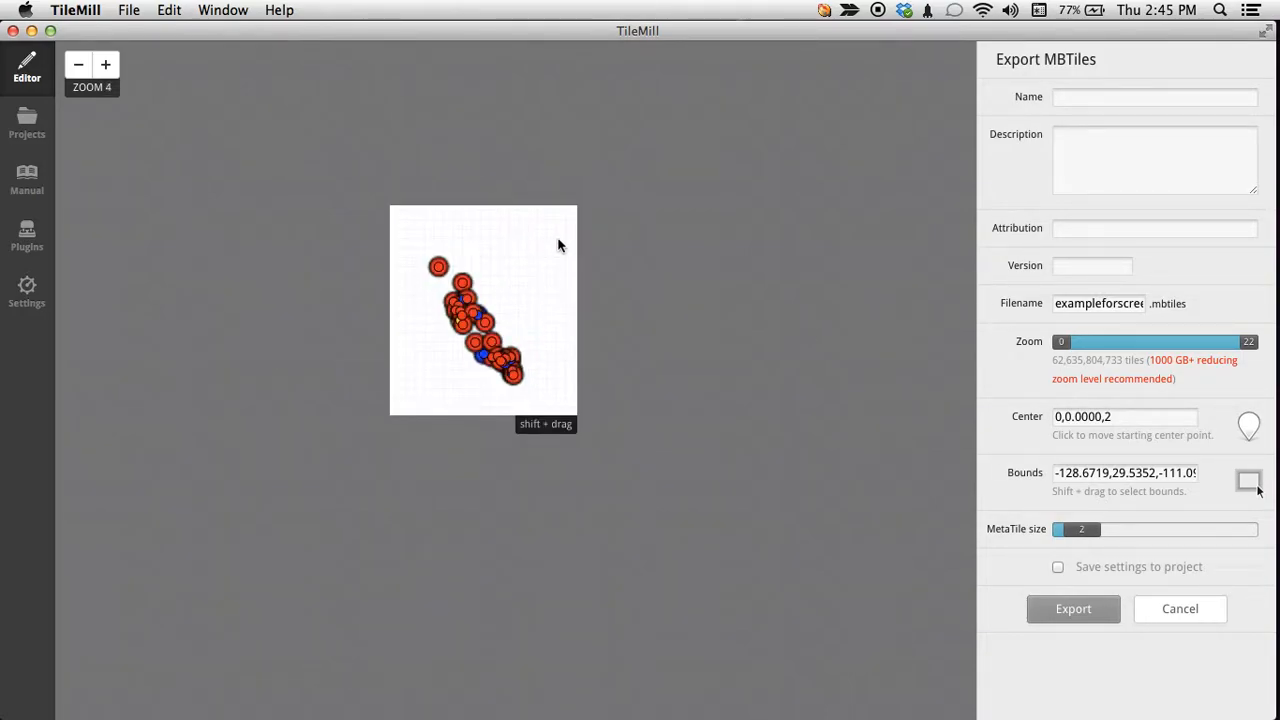
drag(580, 206, 523, 258)
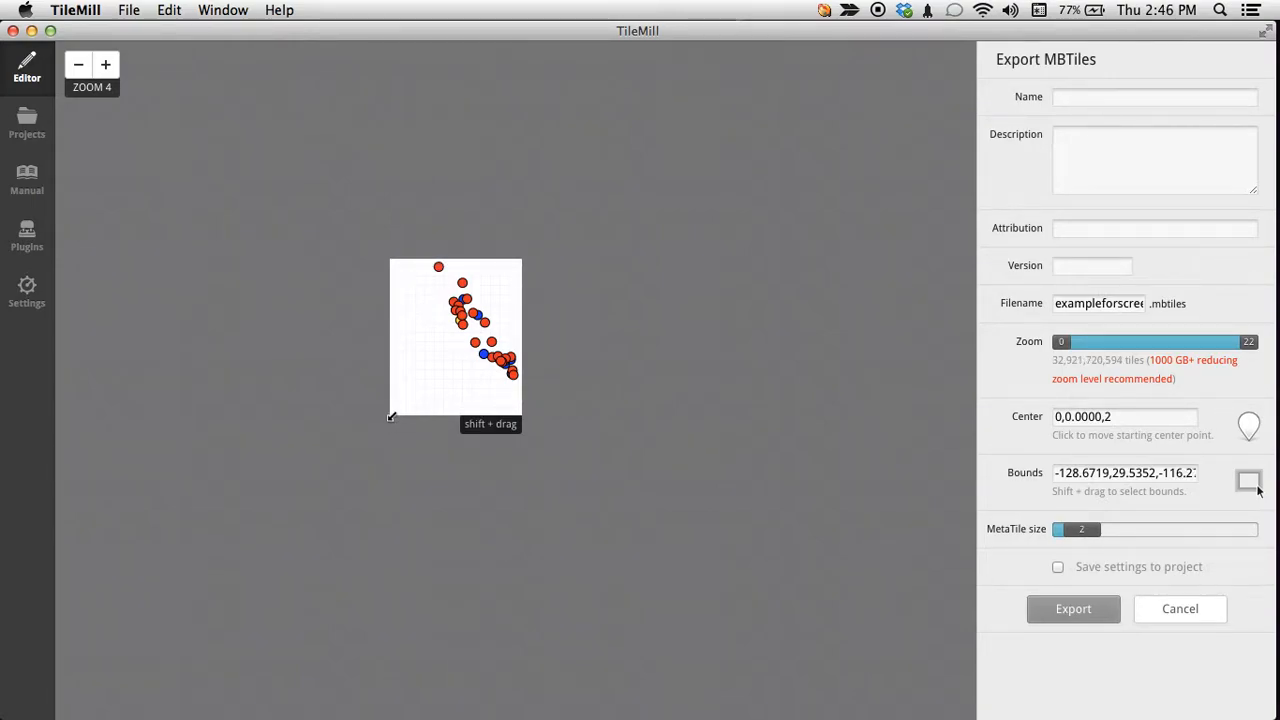
drag(392, 415, 432, 382)
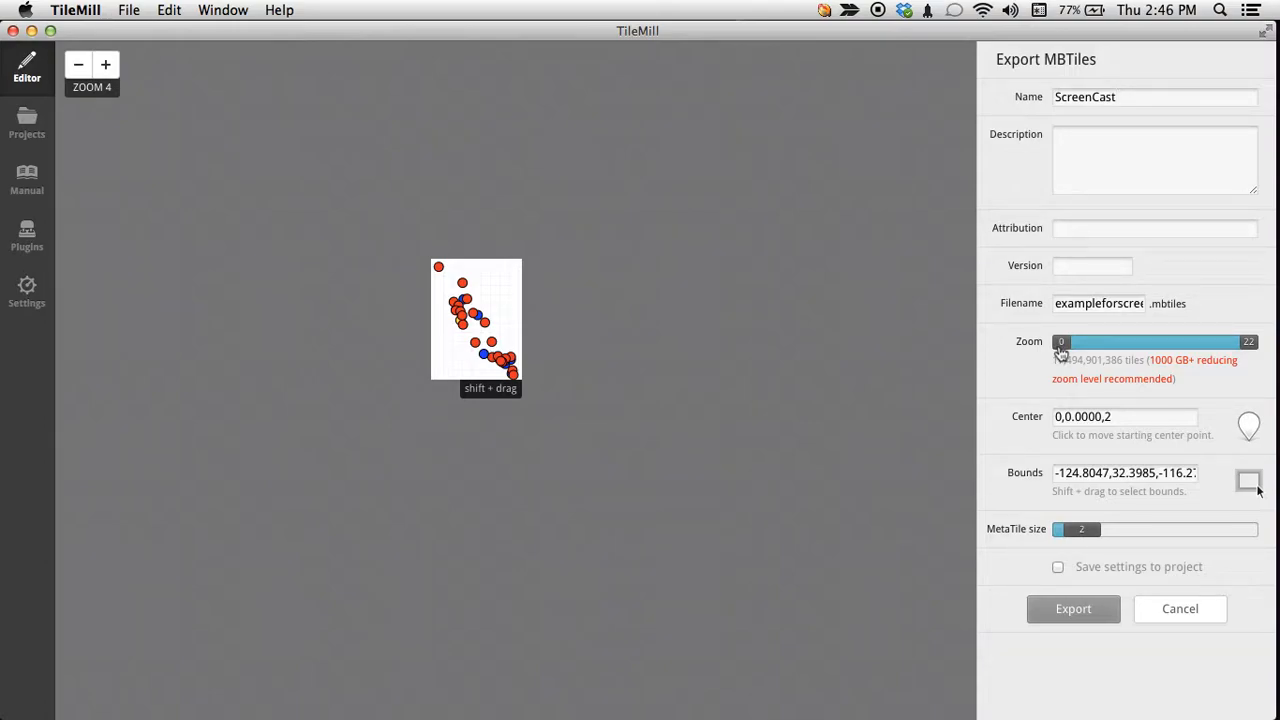
Limit the export zoom range to levels 3 through 11 and set the starting center point on the gold UC Santa Cruz marker.
drag(1061, 351, 1087, 346)
drag(1248, 342, 1155, 347)
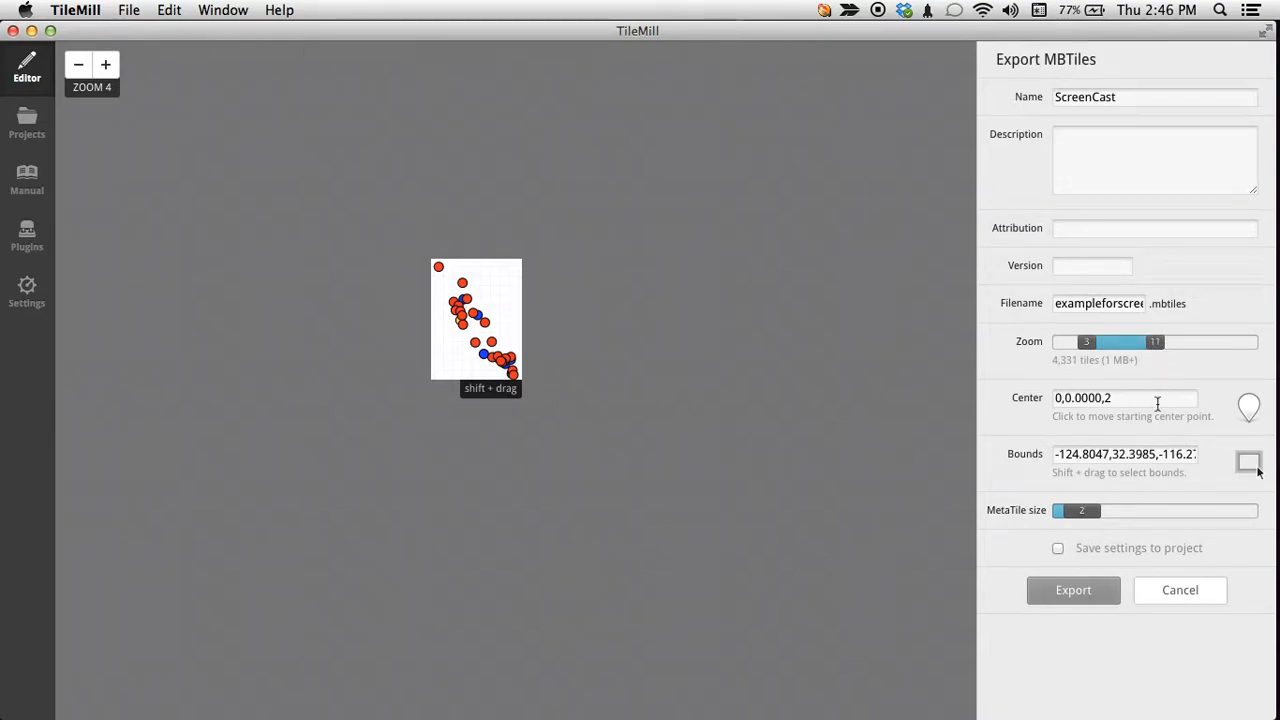
drag(574, 363, 657, 367)
double_click(553, 324)
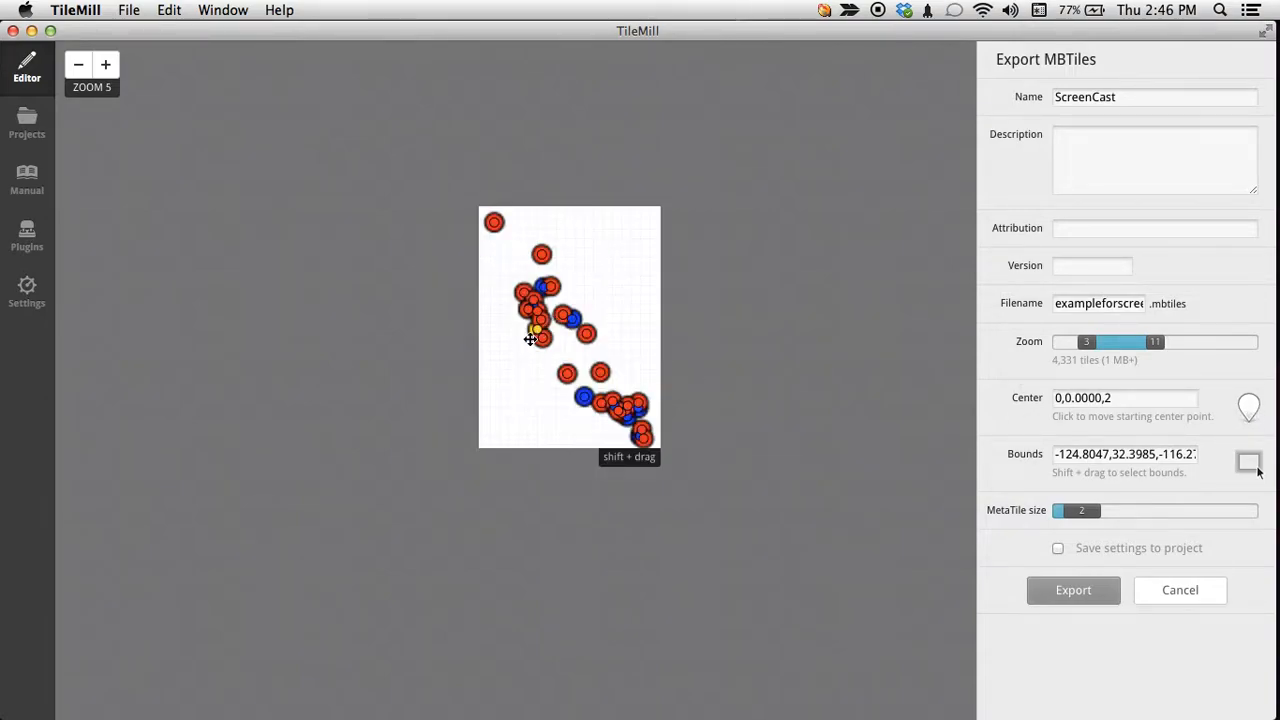
click(535, 330)
Run the MBTiles export and save the finished exampleforscreencast_faff8b.mbtiles file.
click(1075, 589)
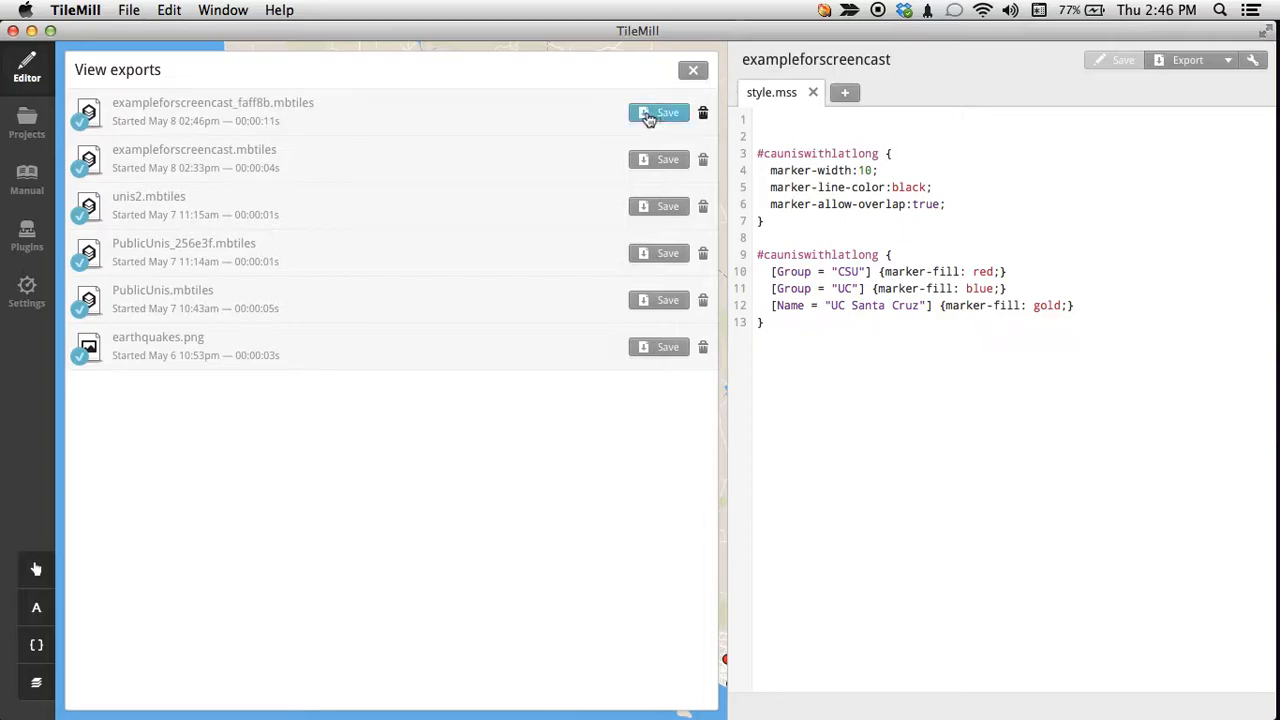
click(640, 116)
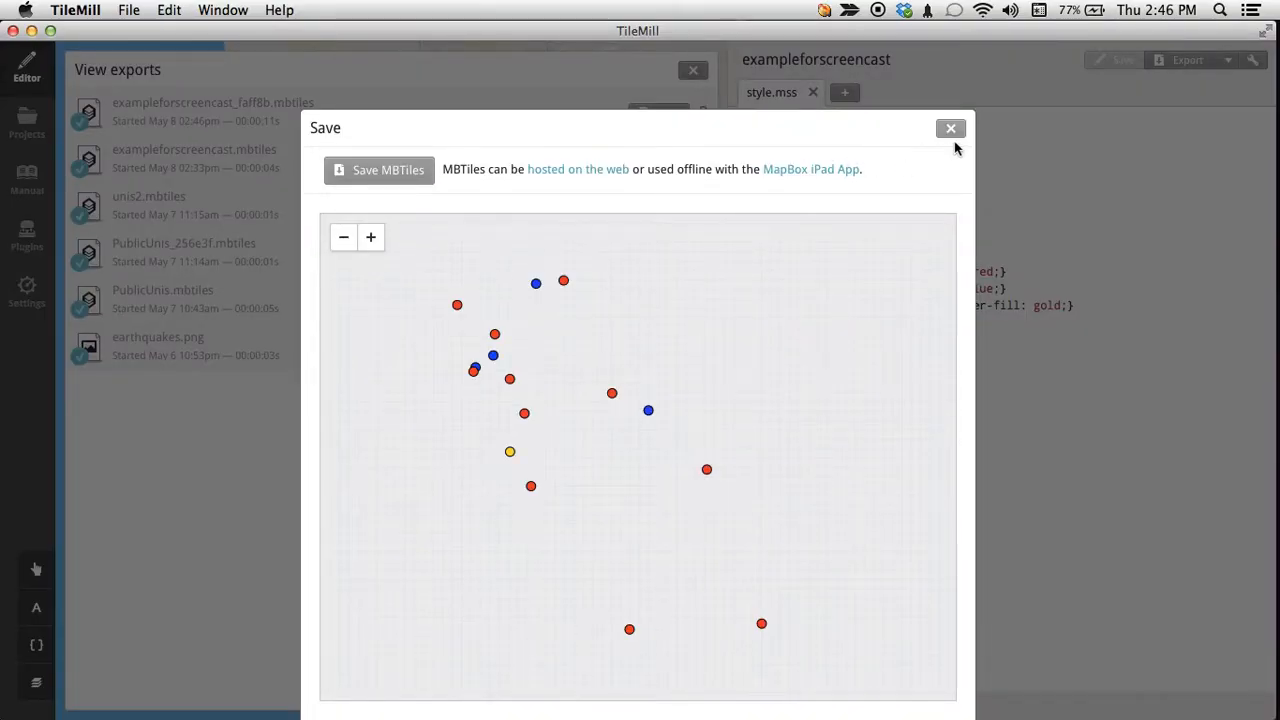
click(424, 175)
Leave the save dialog and switch to the untitled Mapbox project in the browser.
click(782, 175)
key(super+w)
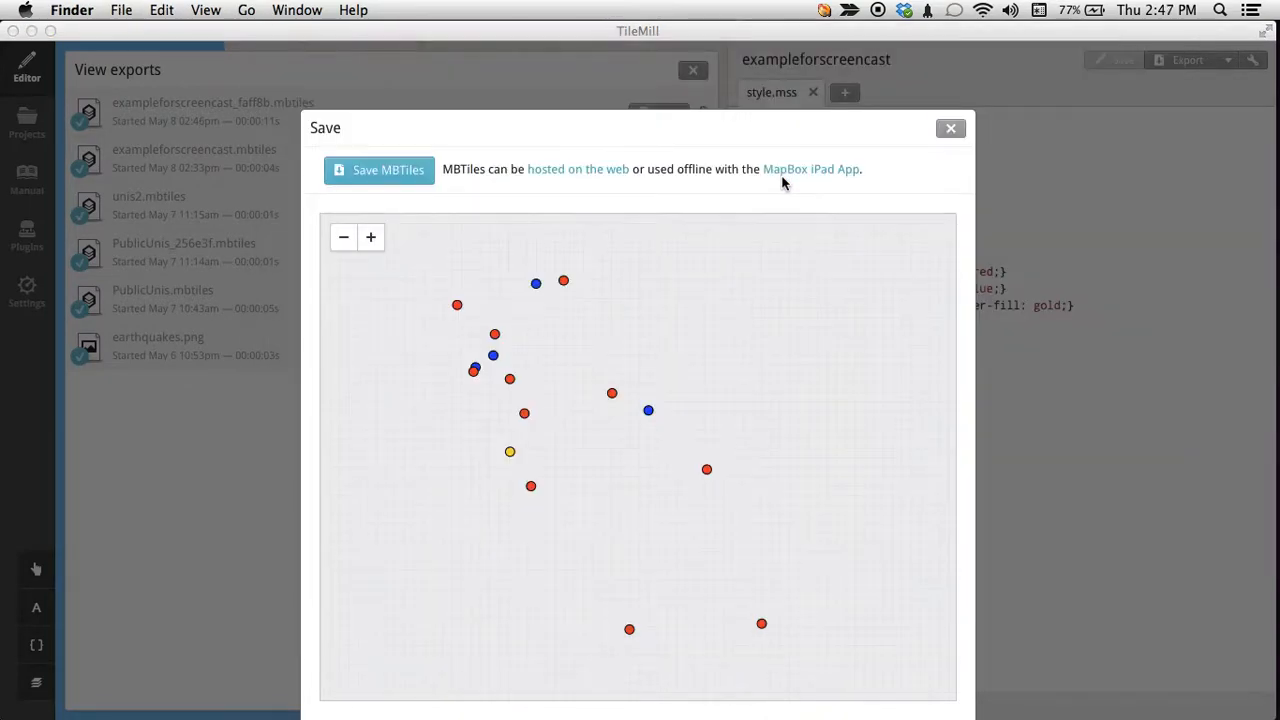
click(456, 40)
key(super+h)
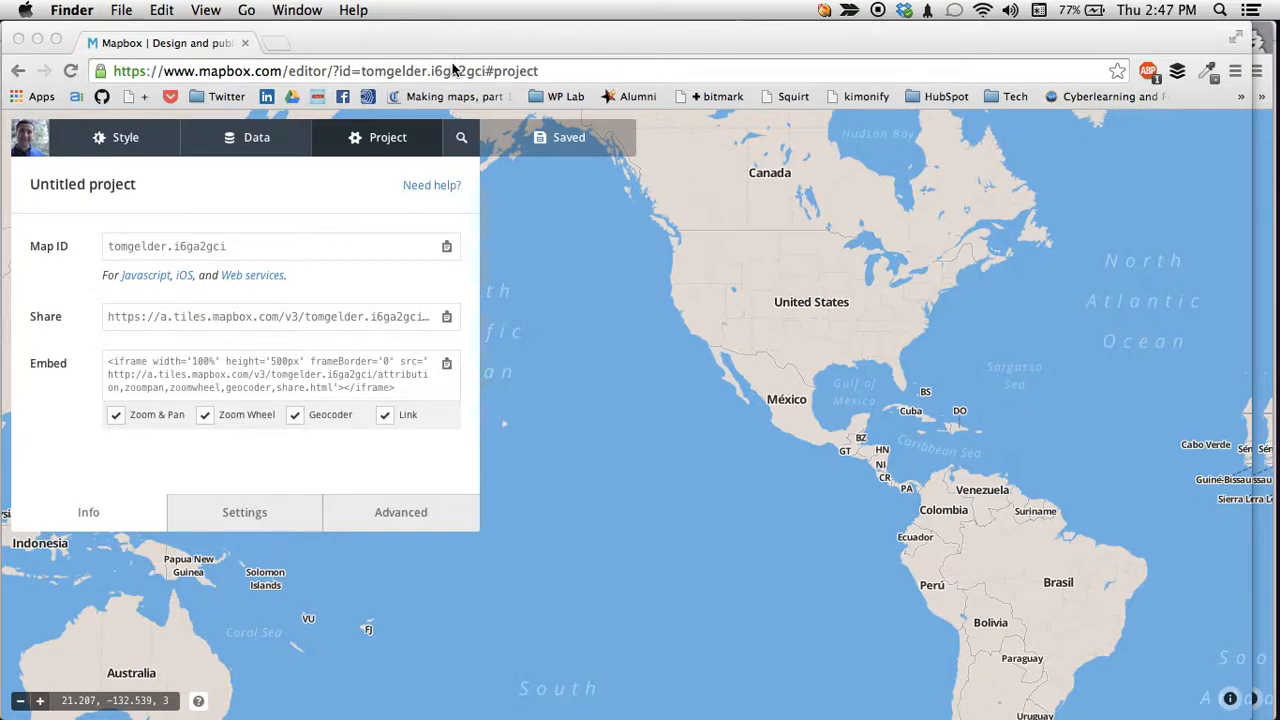
Open the MBTiles tileset upload form among the account's Mapbox data.
click(30, 155)
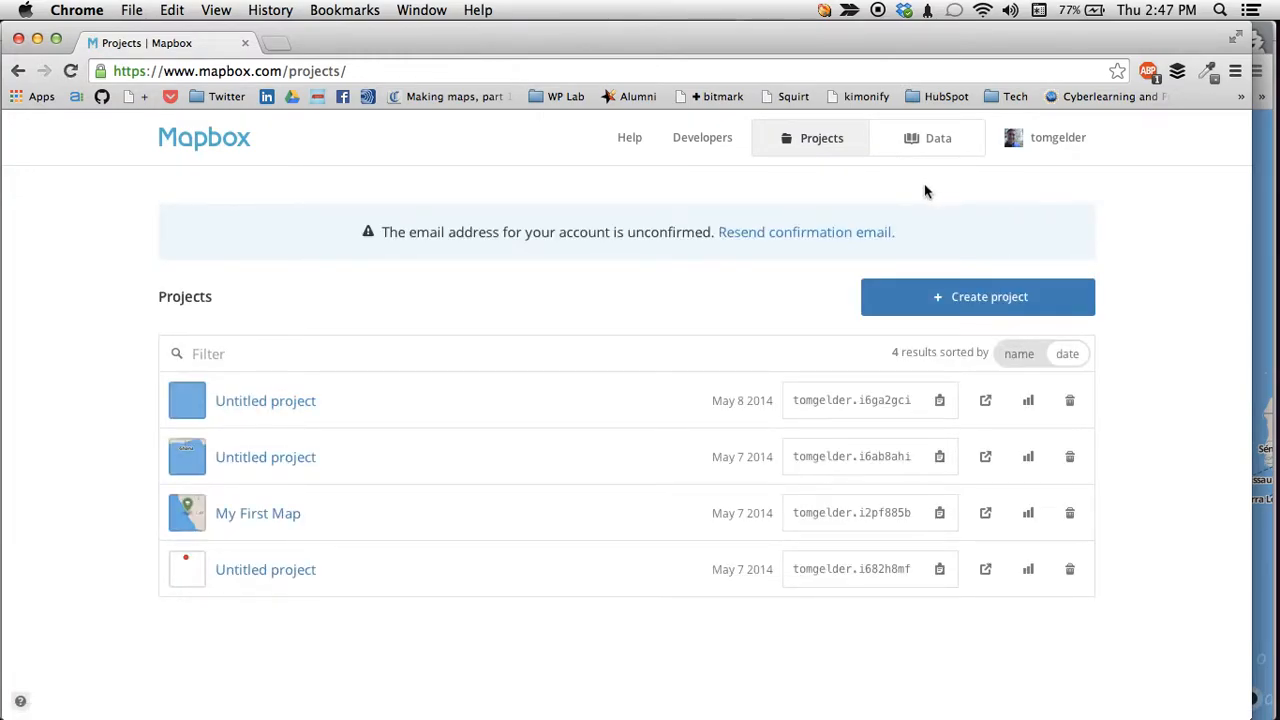
click(936, 145)
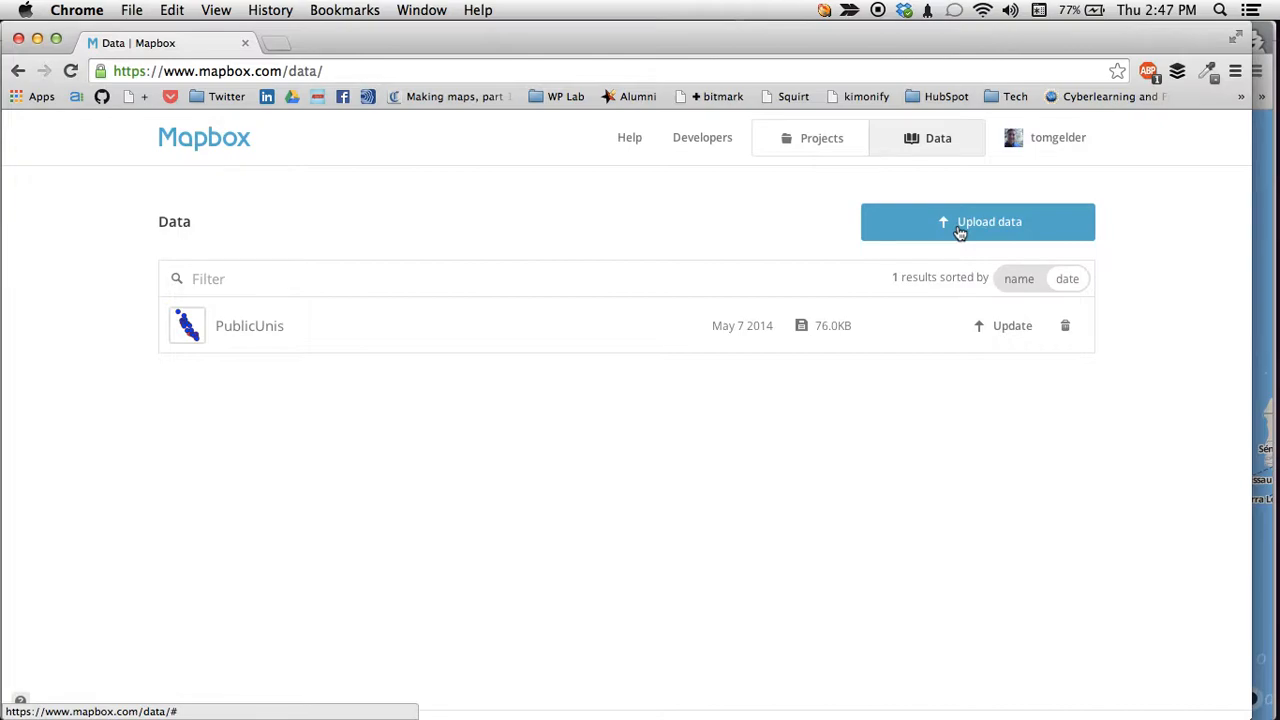
click(957, 224)
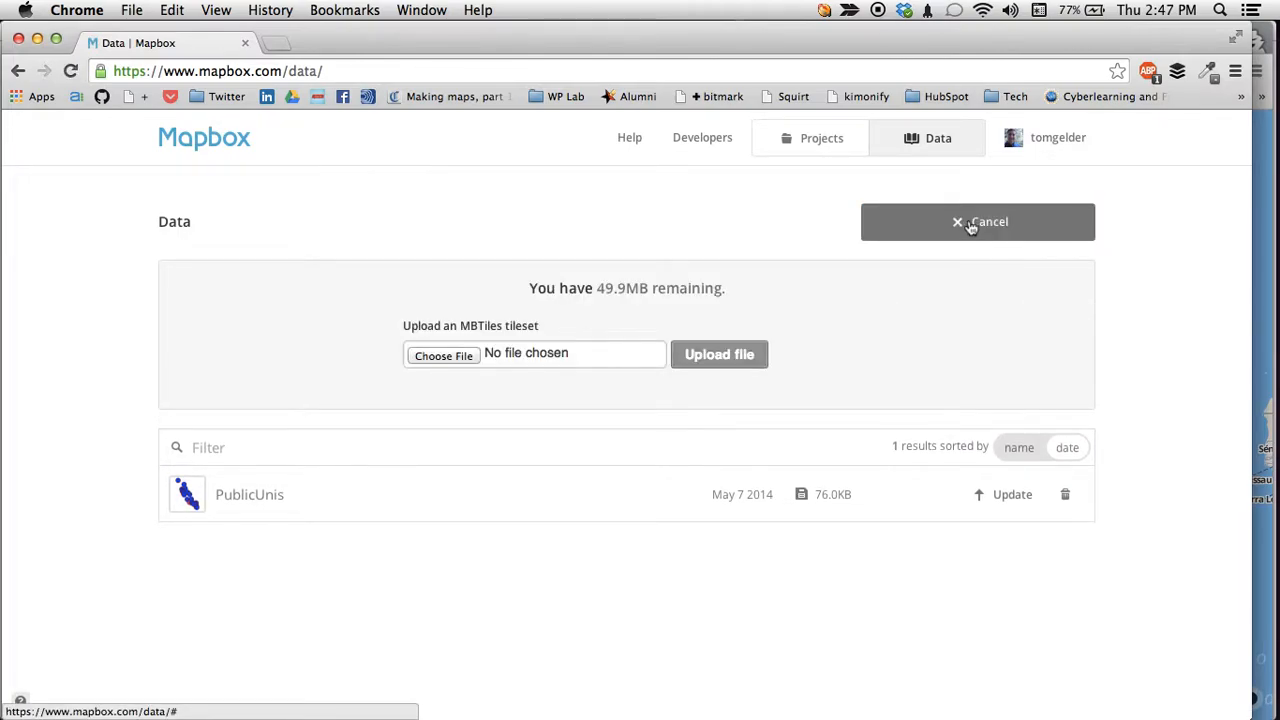
Reveal the desktop and move the two exampleforscreencast MBTiles files away from the other icons.
key(F11)
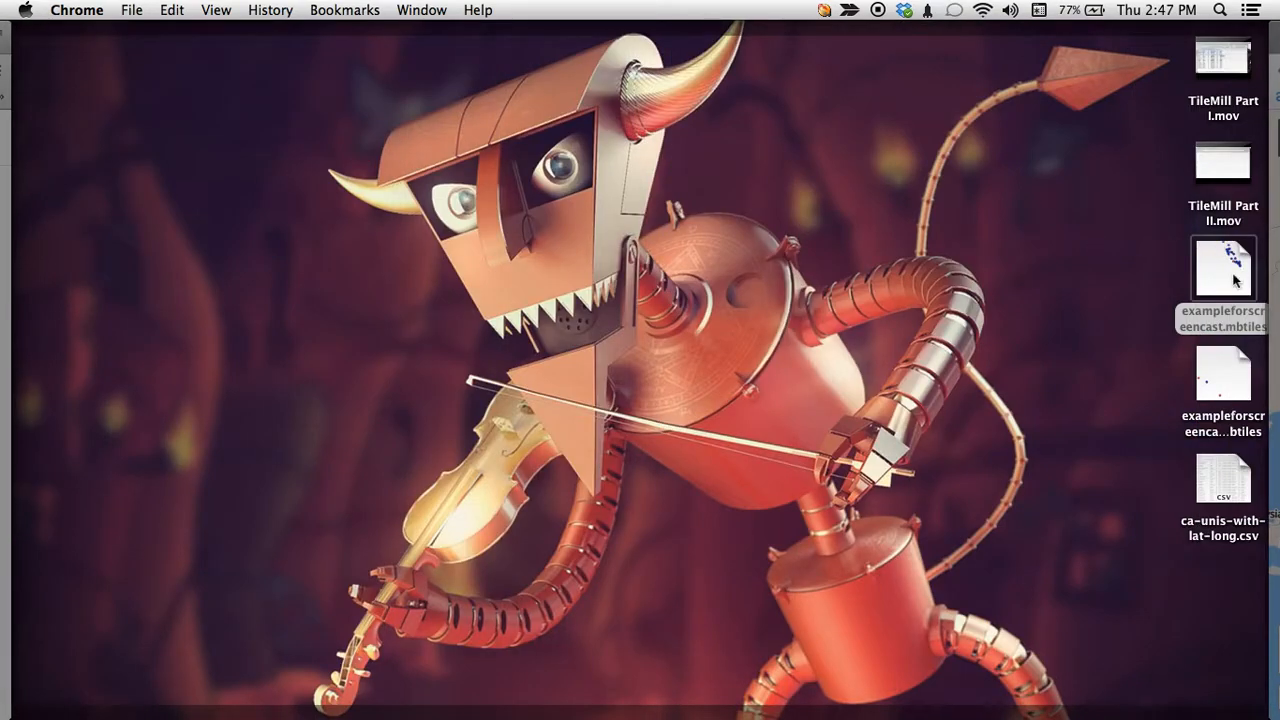
drag(1223, 280, 1127, 280)
drag(1232, 385, 1038, 385)
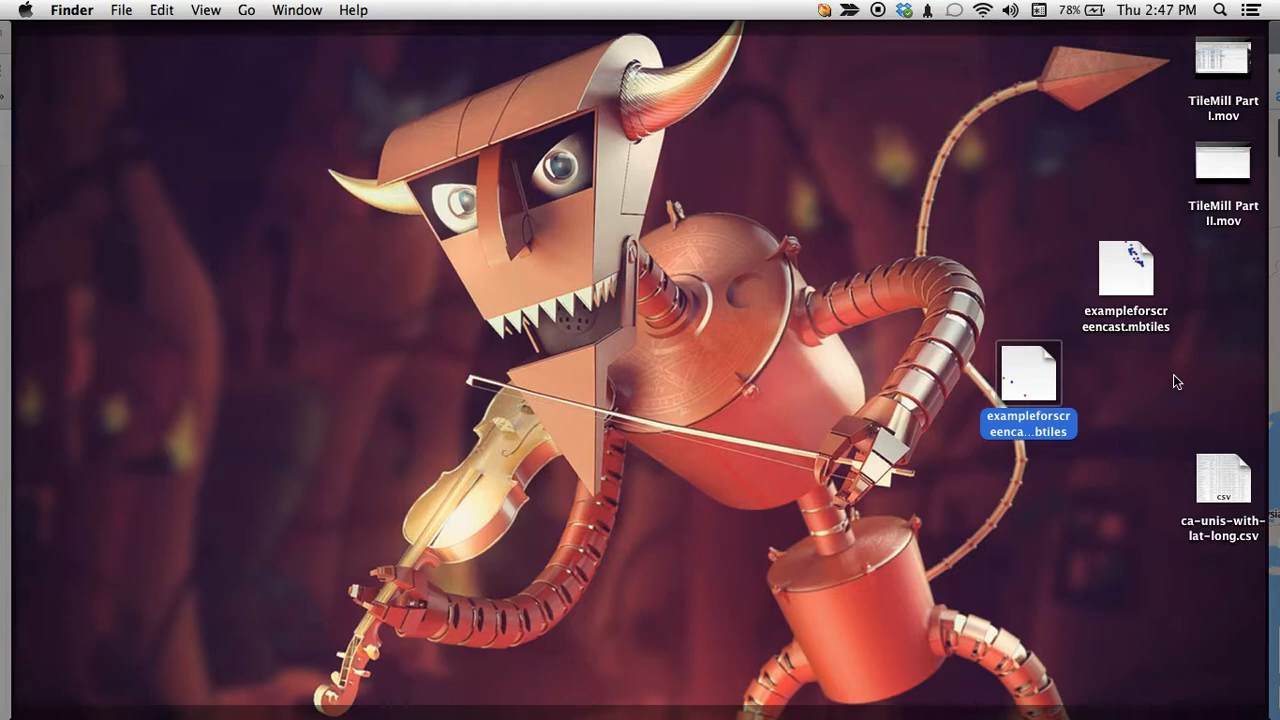
Compare the file information of the two exampleforscreencast MBTiles files to identify the latest export, closing the info windows when finished.
key(super+i)
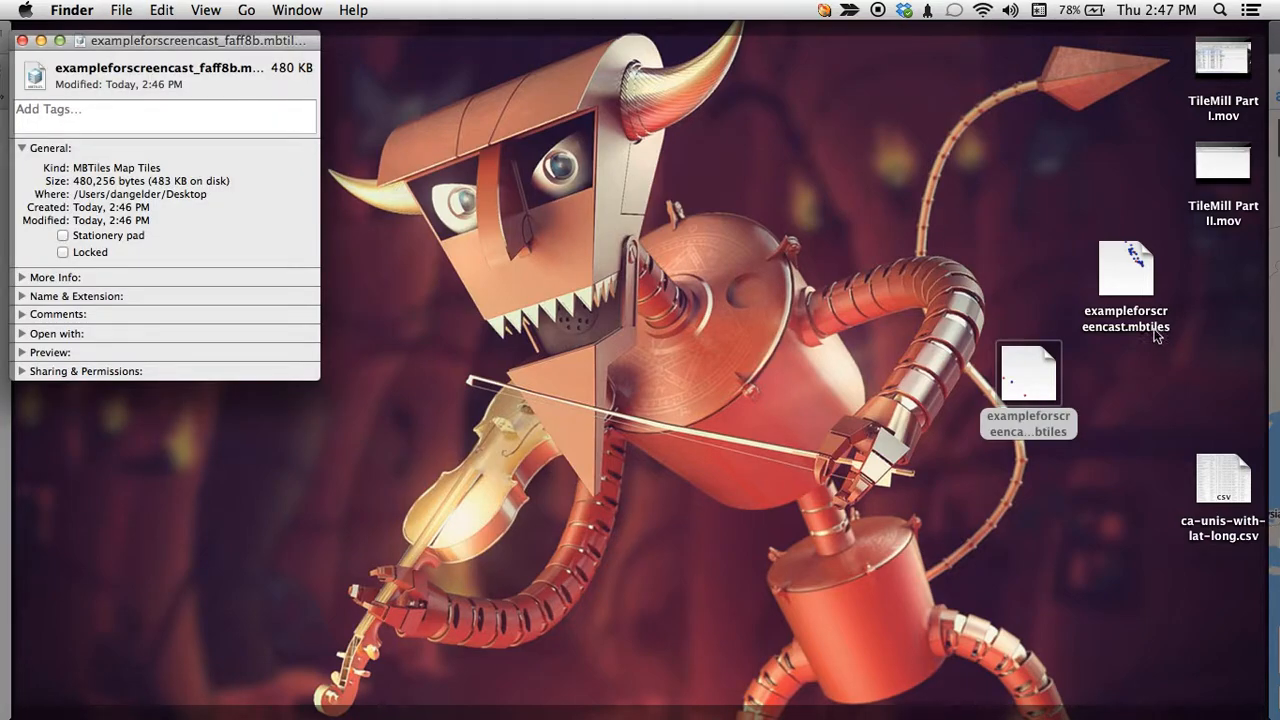
click(1136, 280)
key(super+i)
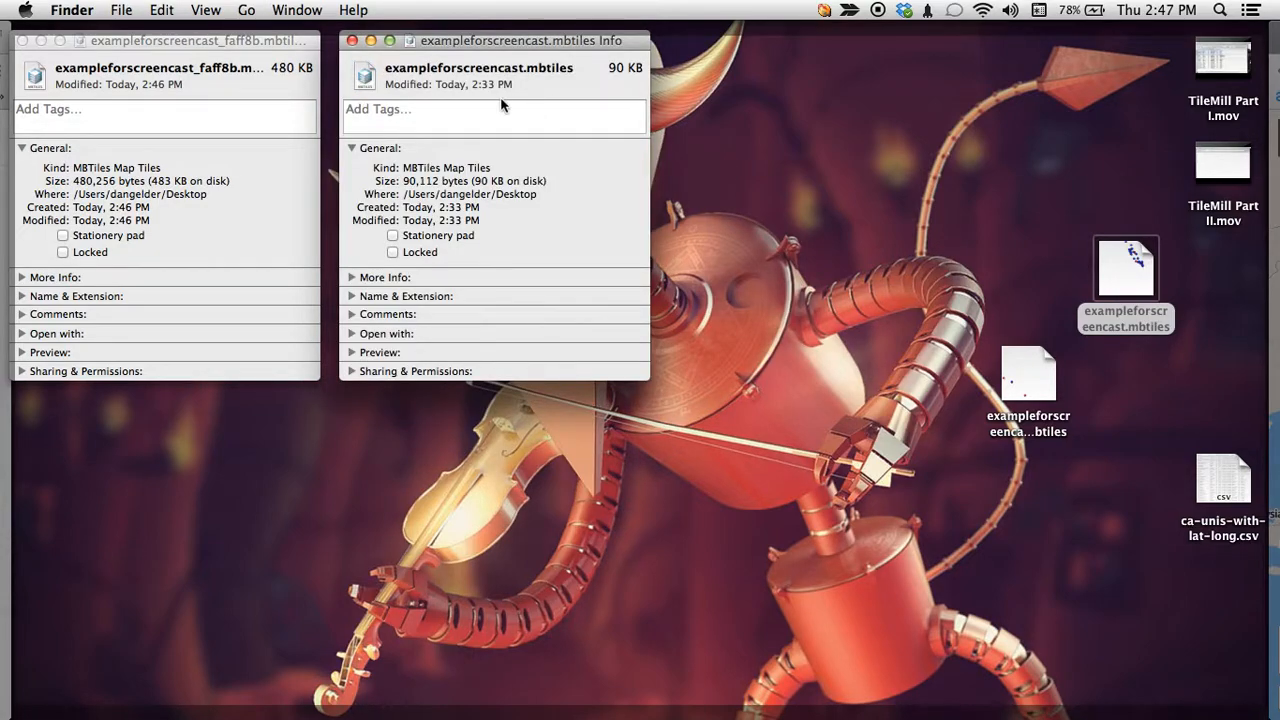
click(352, 41)
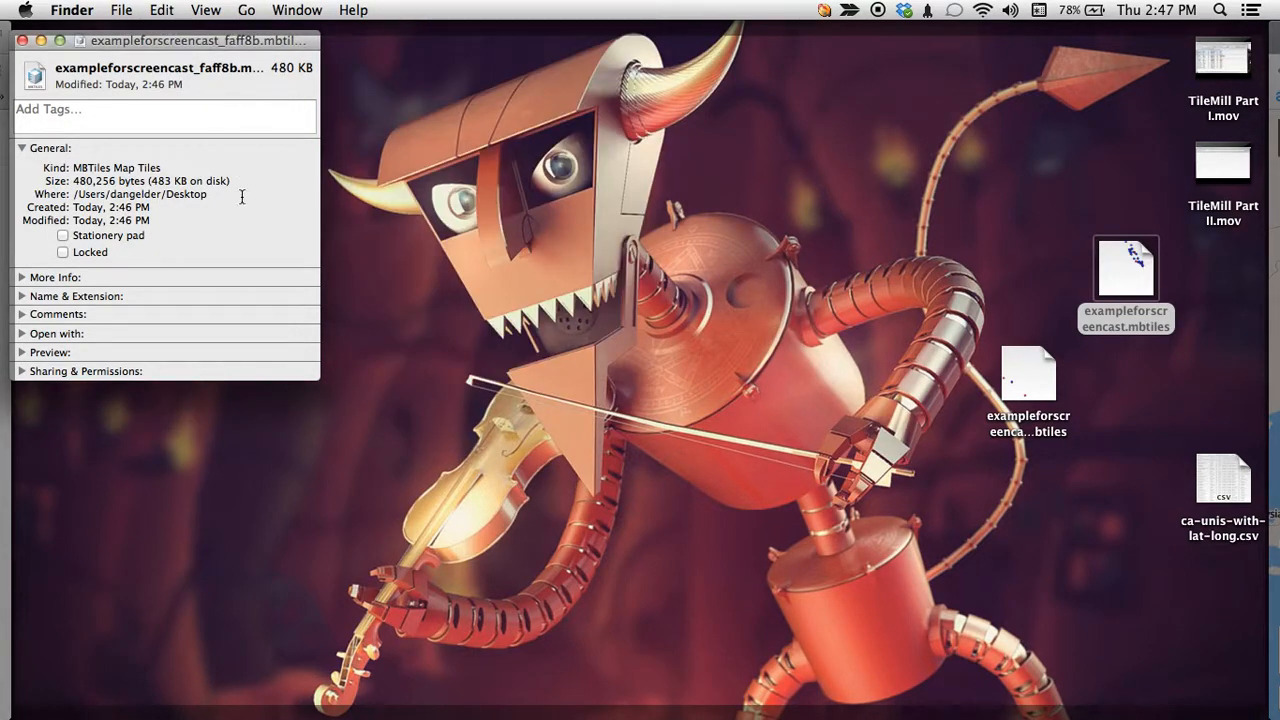
key(super+w)
click(1050, 377)
key(super+i)
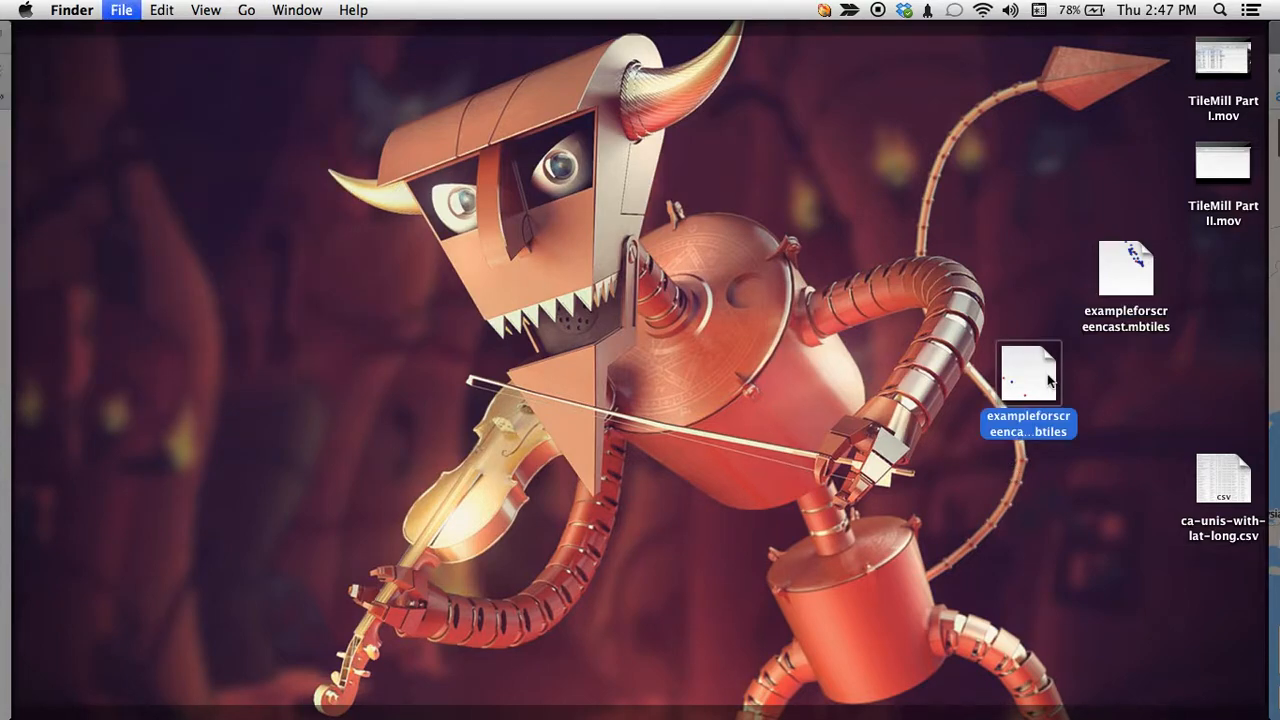
key(super+w)
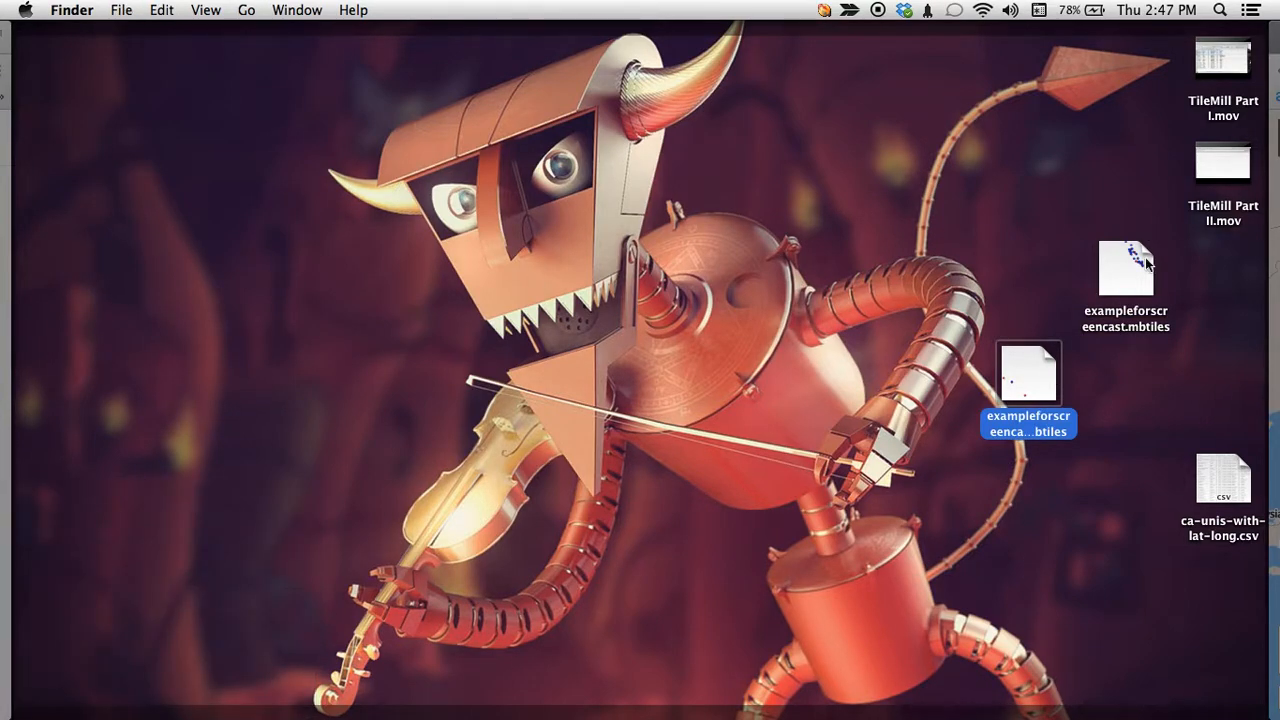
Move the older exampleforscreencast.mbtiles to the trash and choose exampleforscreencast_faff8b.mbtiles as the Mapbox upload file.
click(1145, 257)
key(super+BackSpace)
drag(1030, 372, 488, 356)
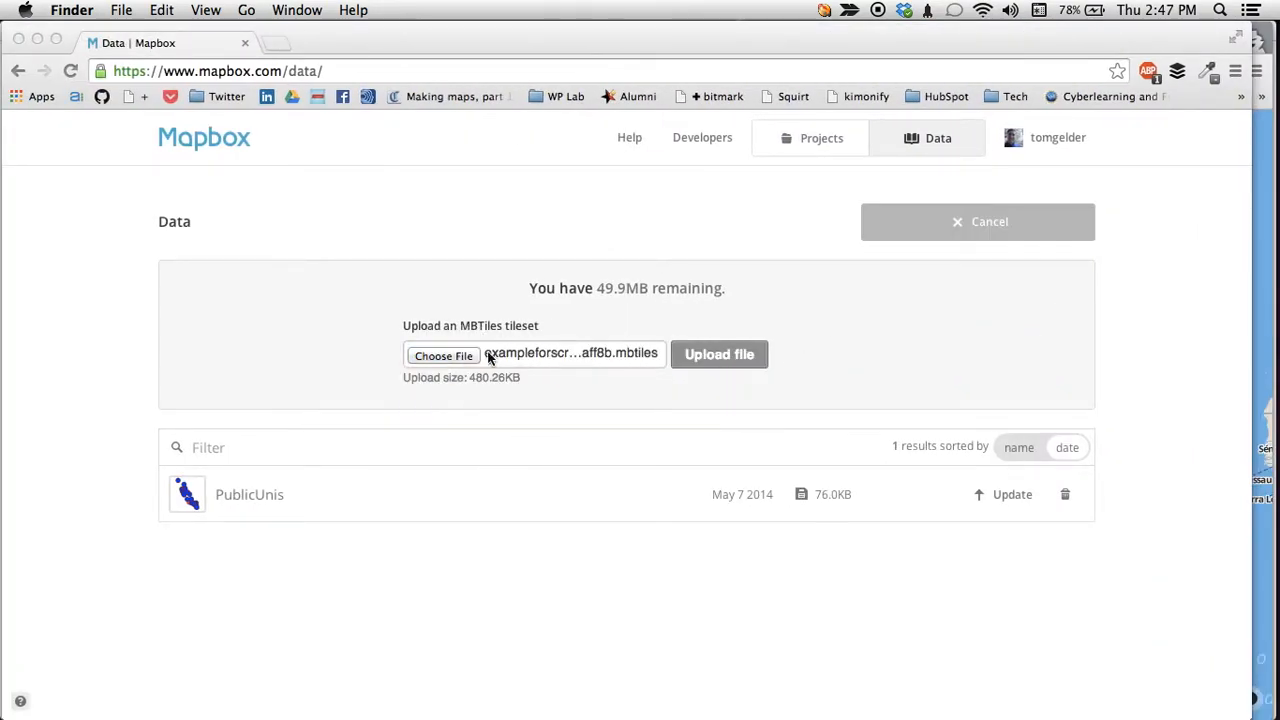
Upload the chosen MBTiles tileset to Mapbox and reload the data list.
click(714, 377)
click(736, 355)
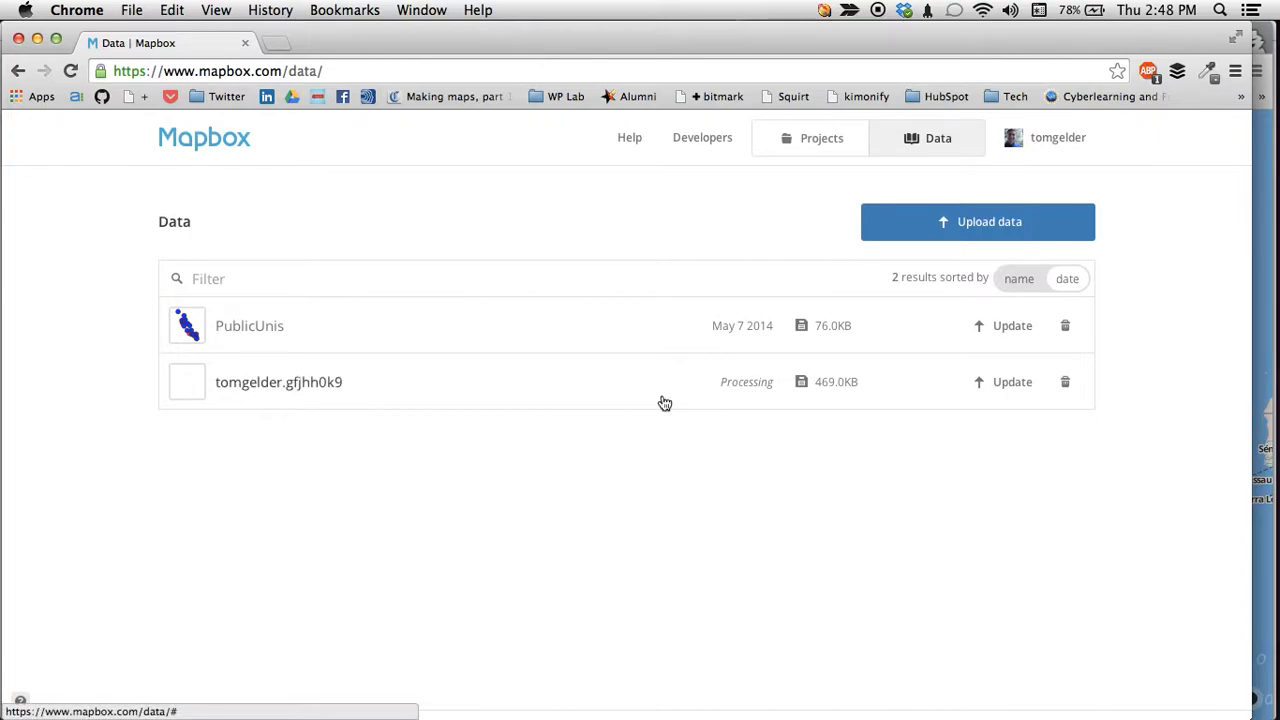
key(super+r)
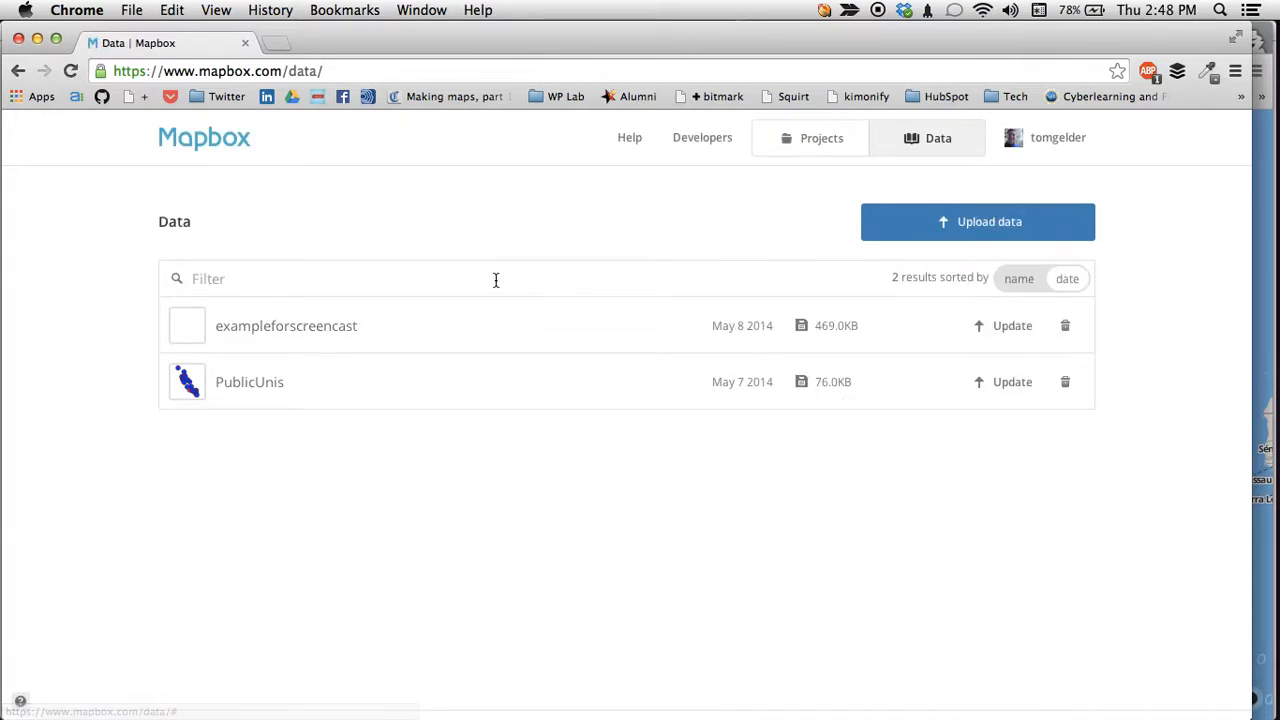
Open the untitled project dated May 8 2014 and show its data editing tools.
click(810, 138)
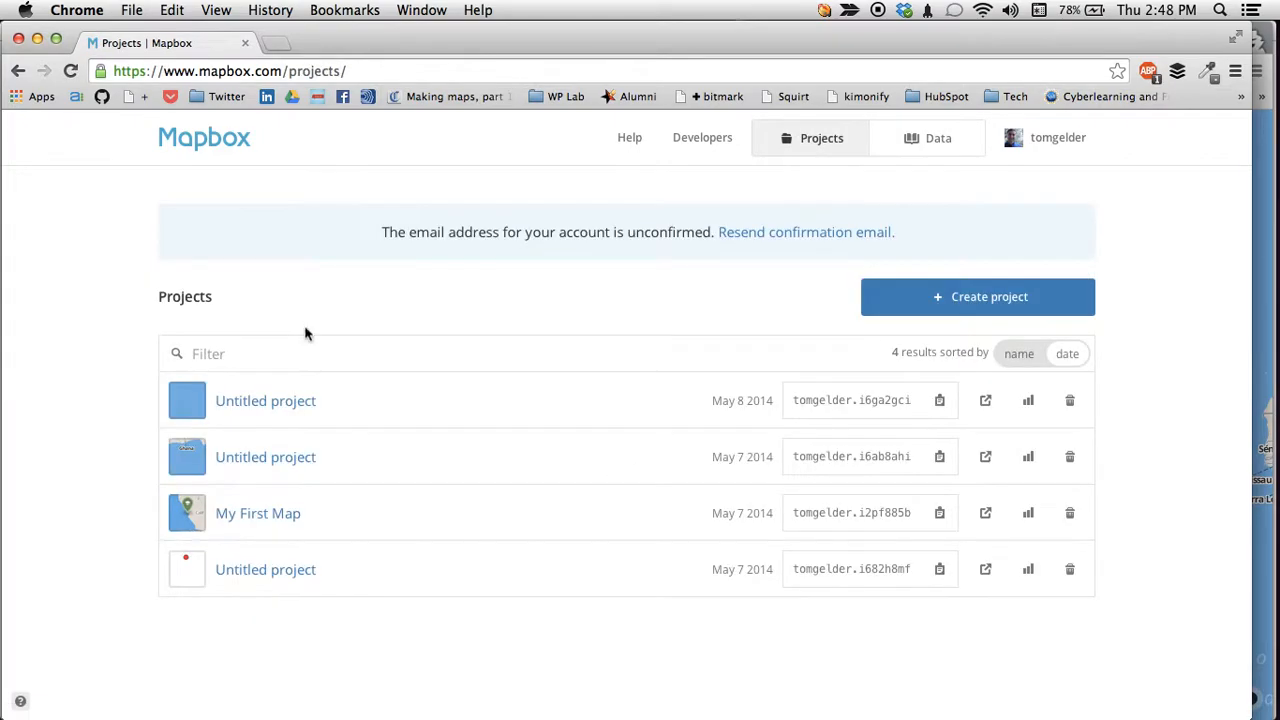
click(253, 410)
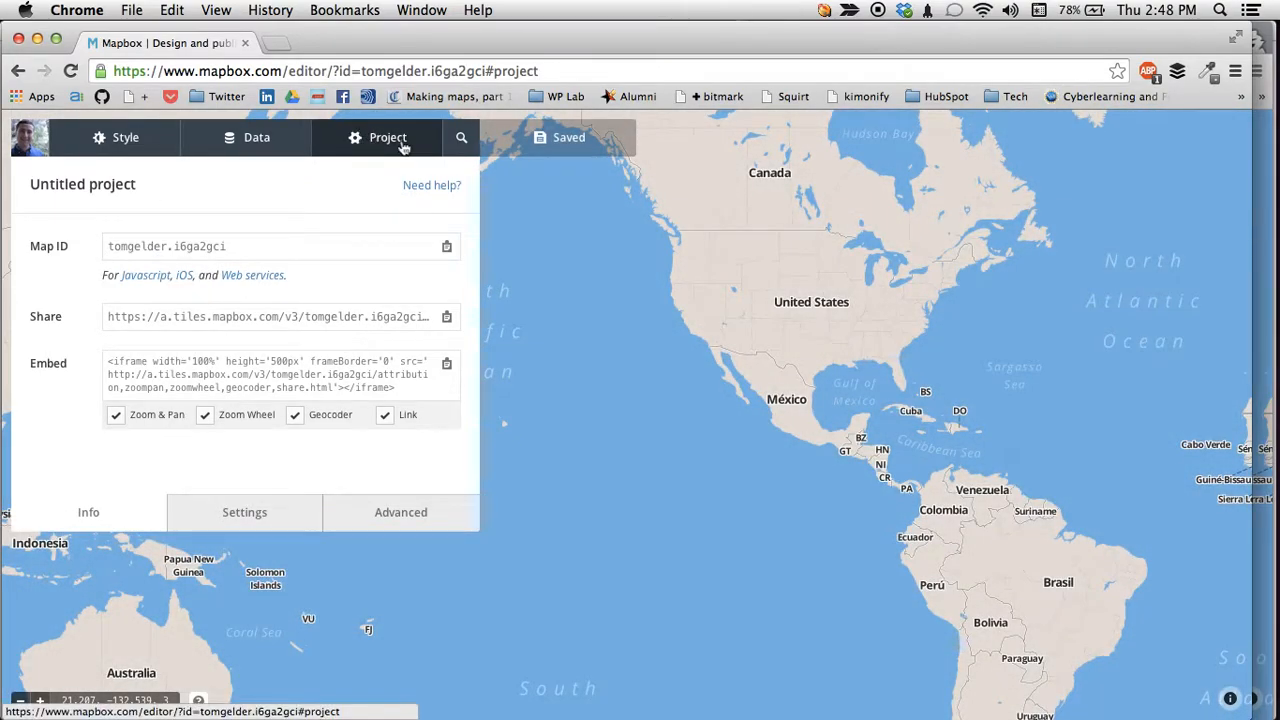
click(275, 148)
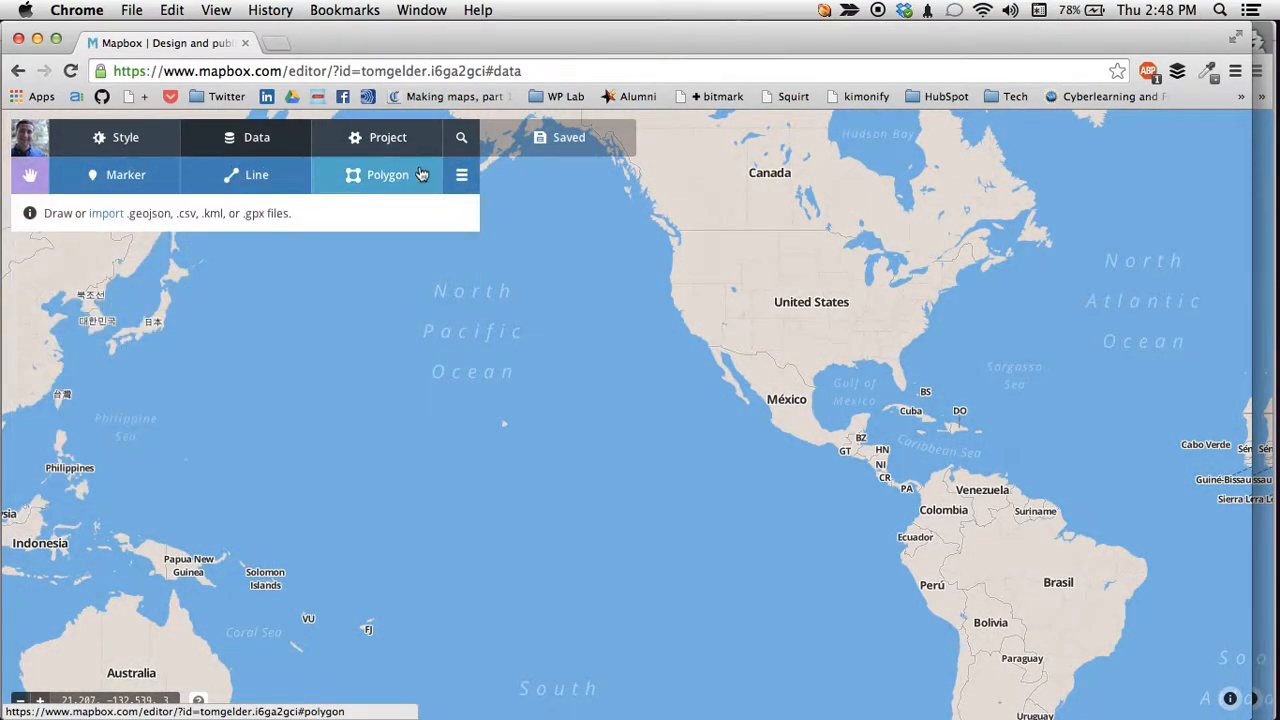
Add the exampleforscreencast tileset as a layer above Mapbox Streets in the project.
click(460, 180)
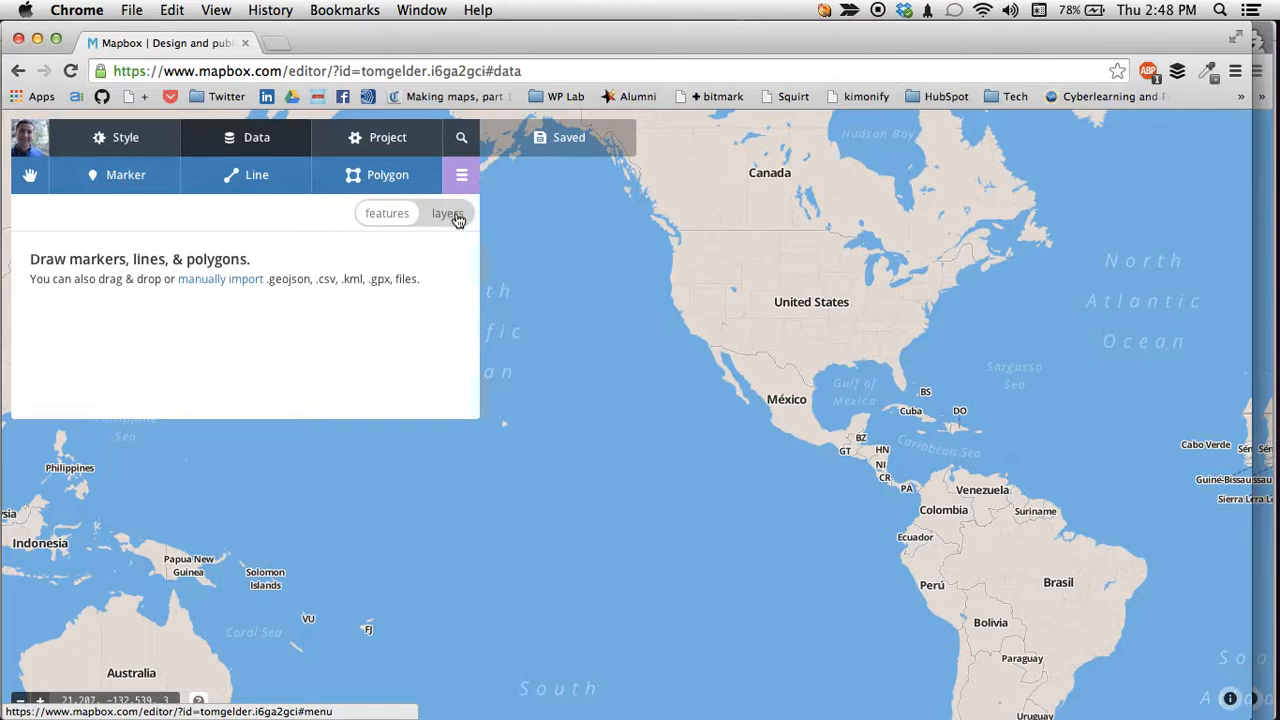
click(450, 214)
click(57, 215)
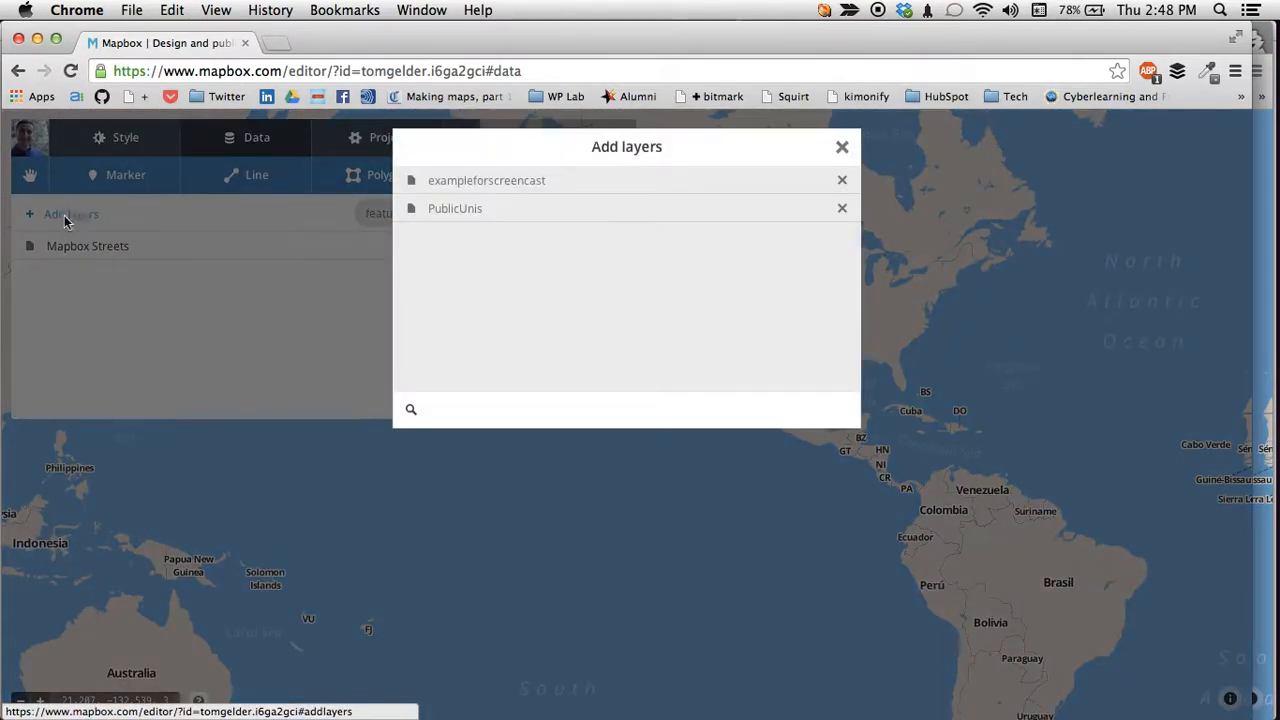
click(535, 184)
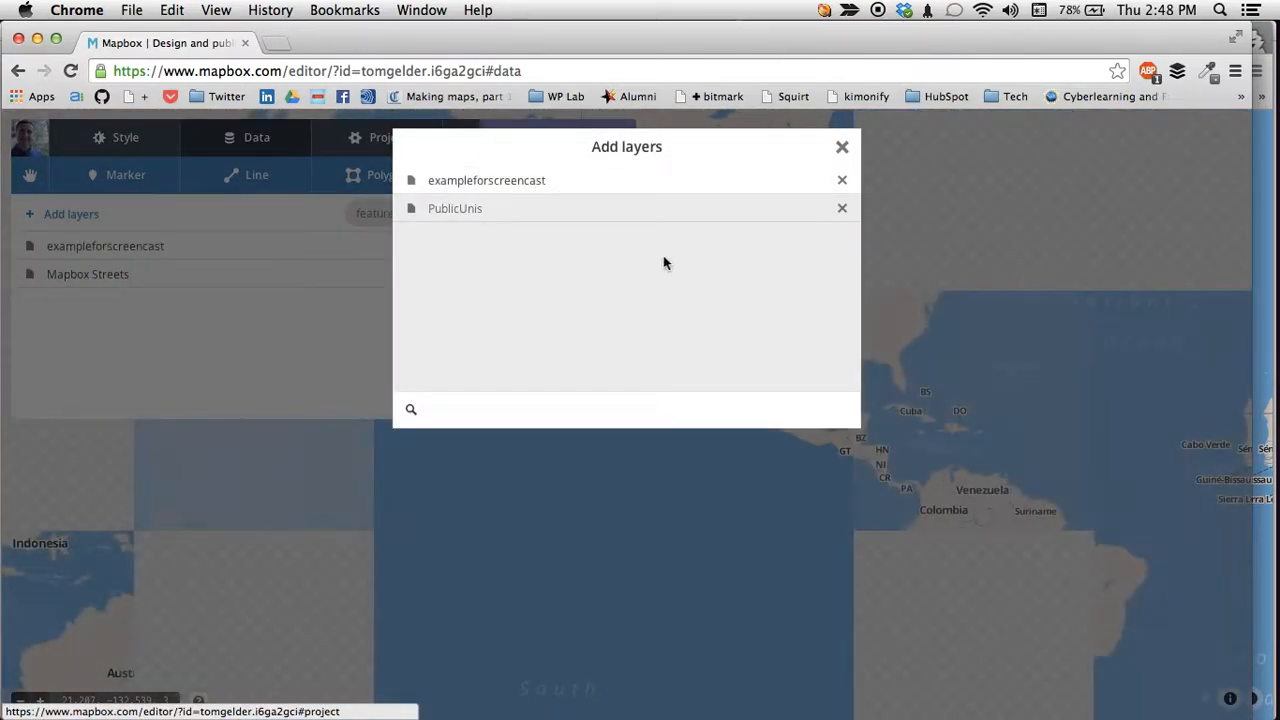
click(841, 148)
Examine the university markers and their tooltips across California, including close up around the San Francisco Bay Area.
mouse_move(690, 330)
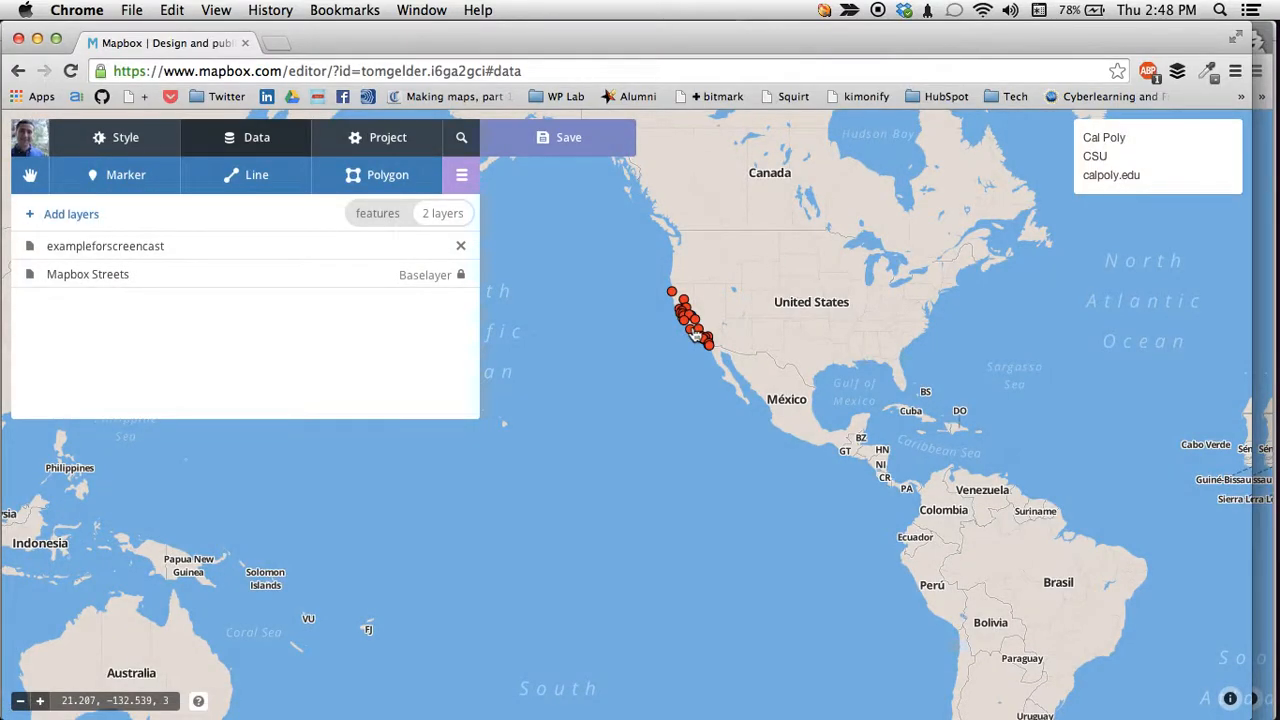
scroll(690, 330, up, 2)
scroll(696, 333, up, 2)
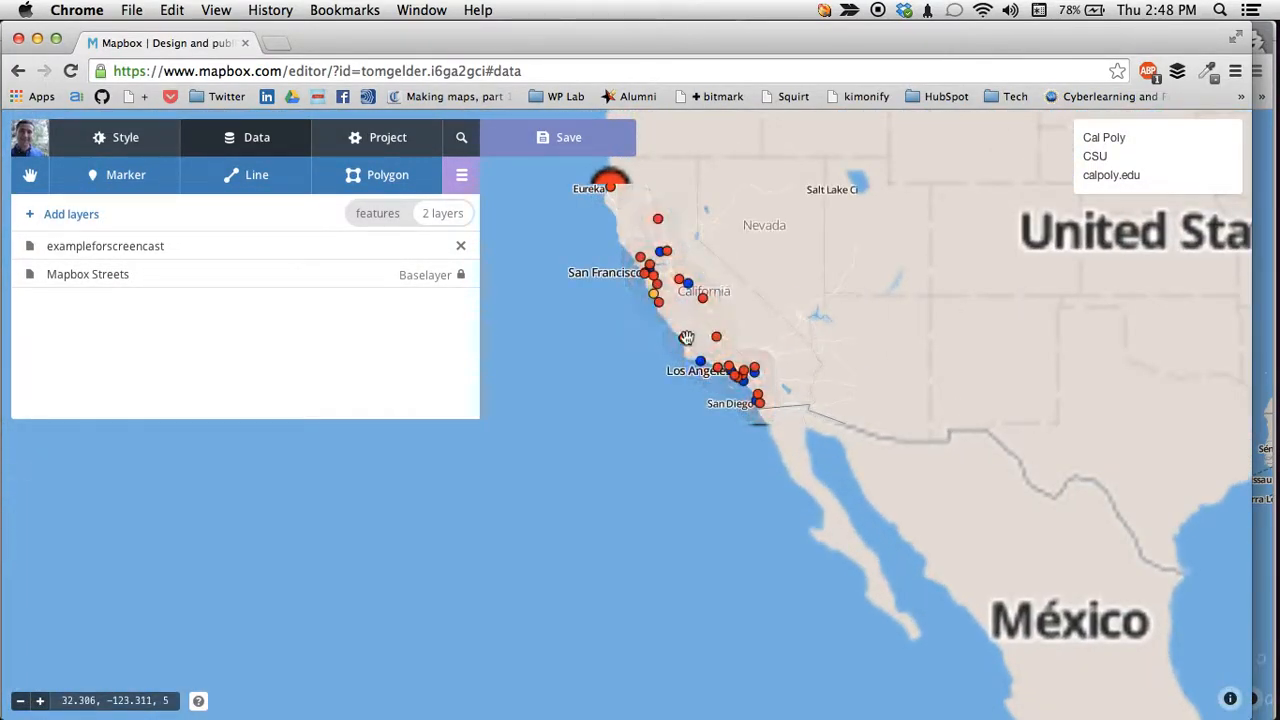
scroll(667, 330, up, 2)
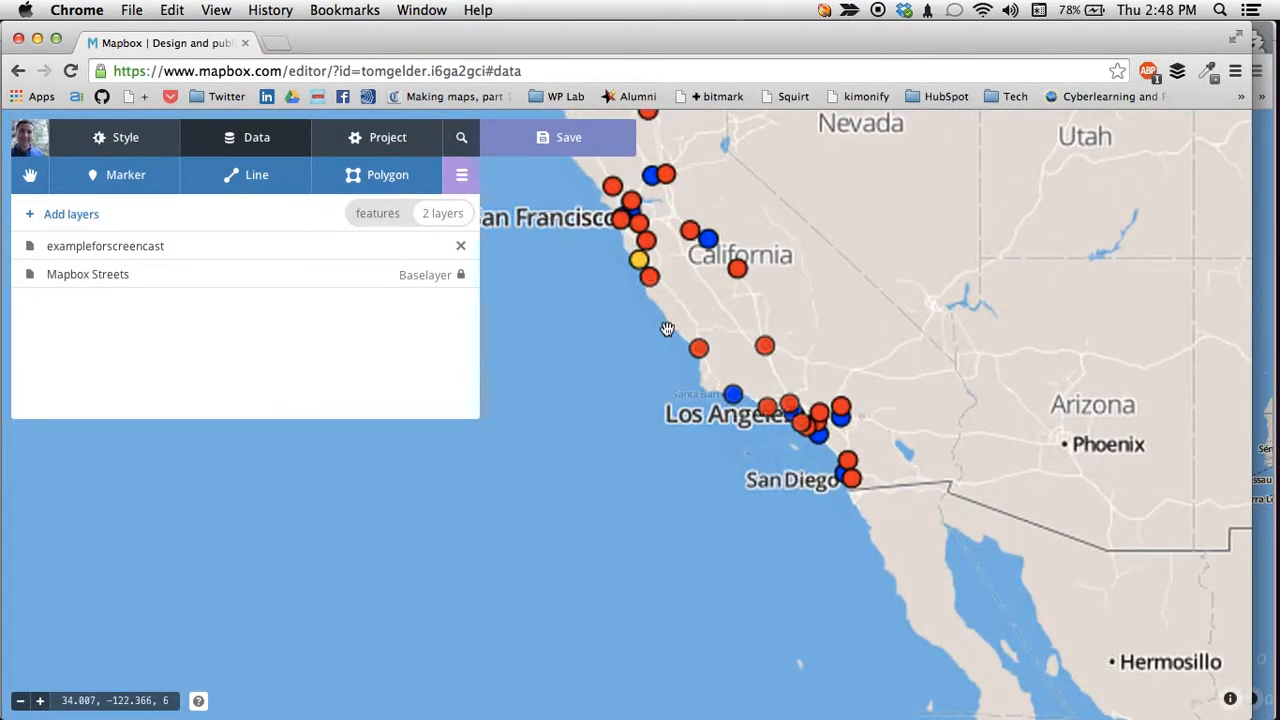
drag(684, 344, 728, 415)
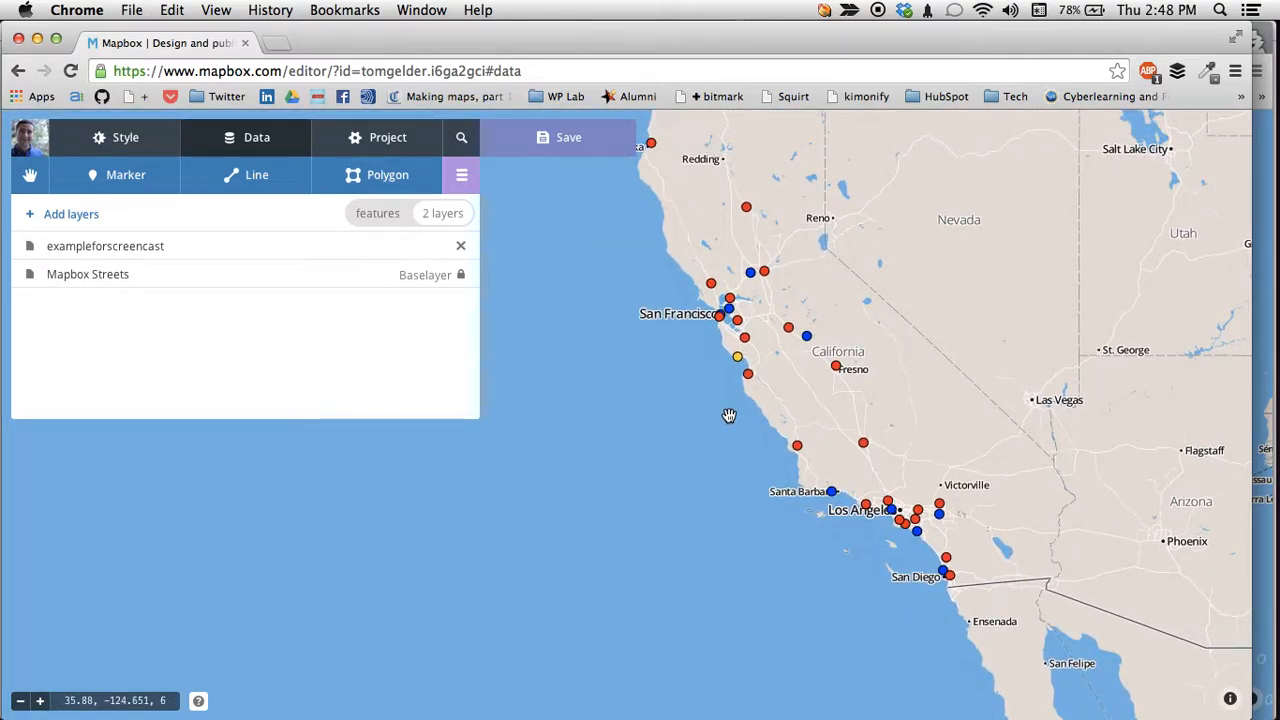
mouse_move(752, 385)
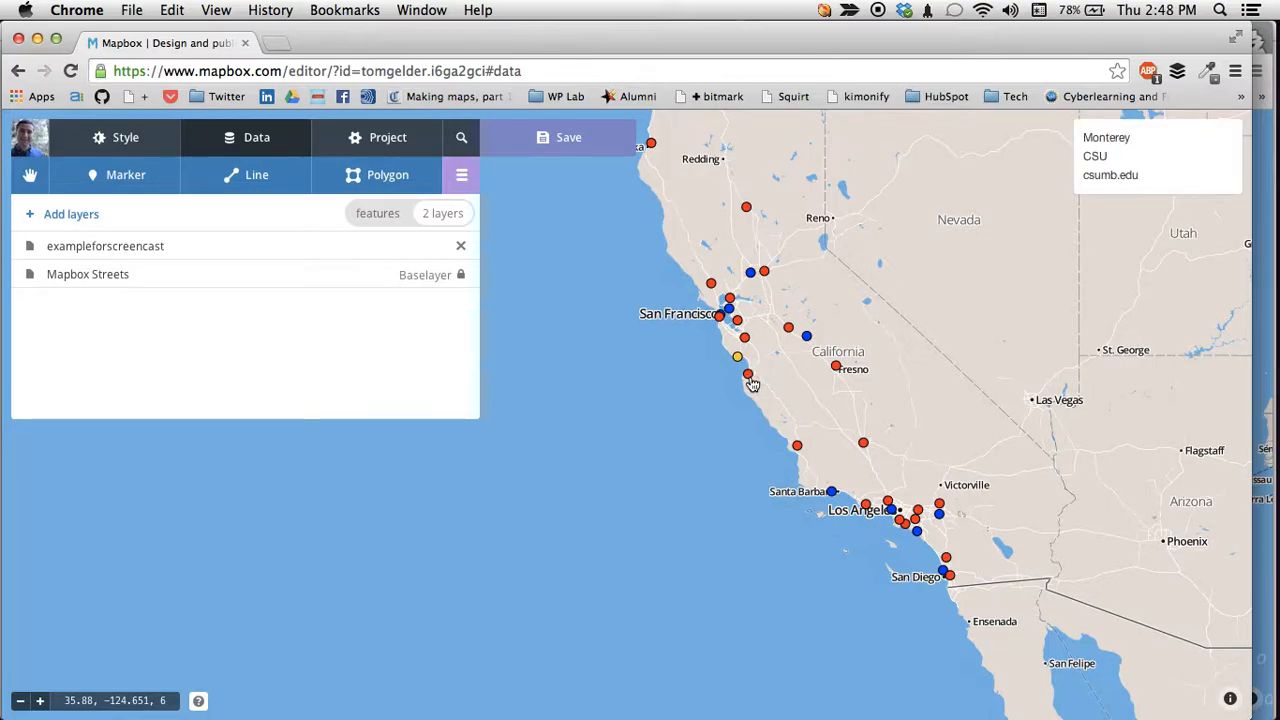
mouse_move(807, 339)
mouse_down()
mouse_move(652, 370)
mouse_move(768, 308)
mouse_up()
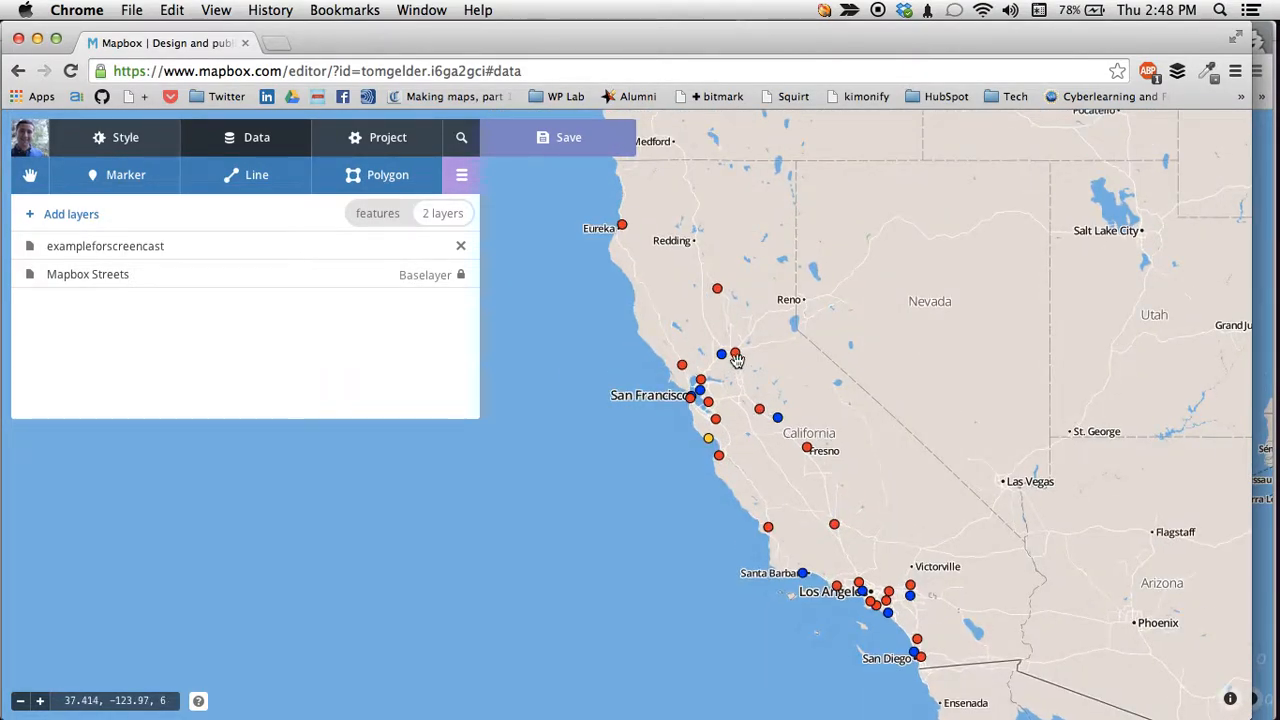
double_click(726, 391)
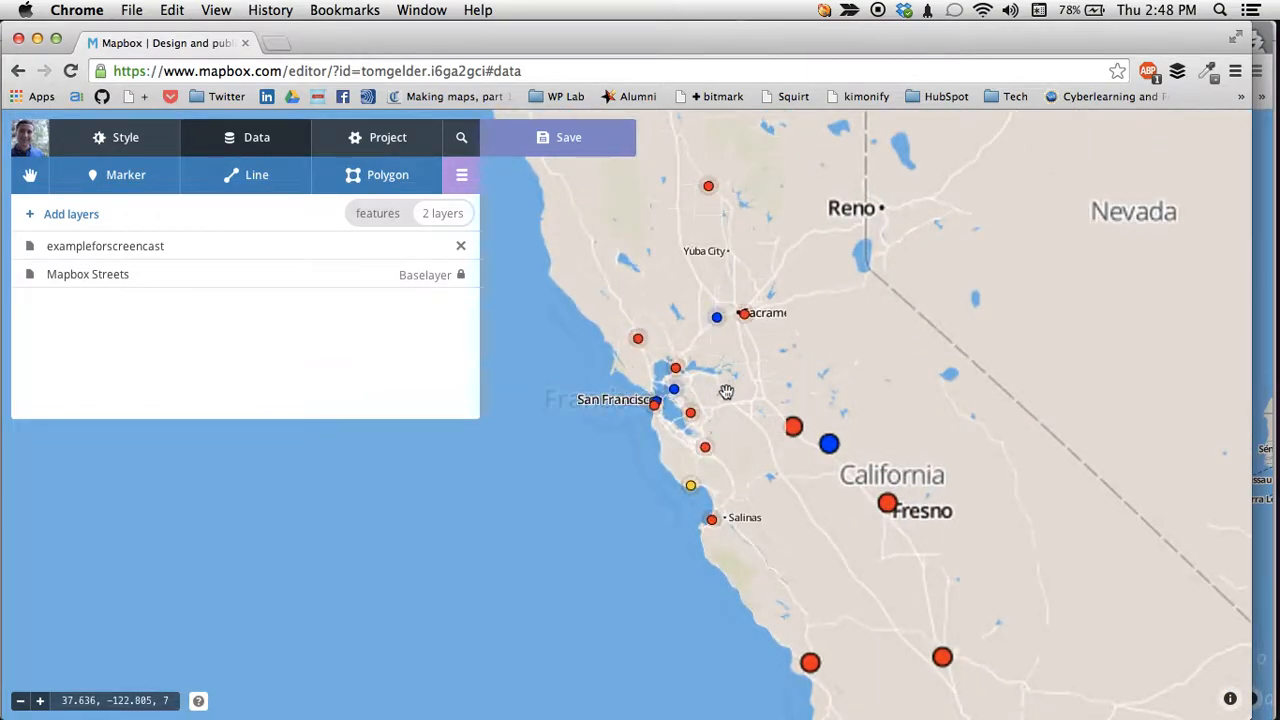
double_click(726, 391)
drag(713, 388, 749, 277)
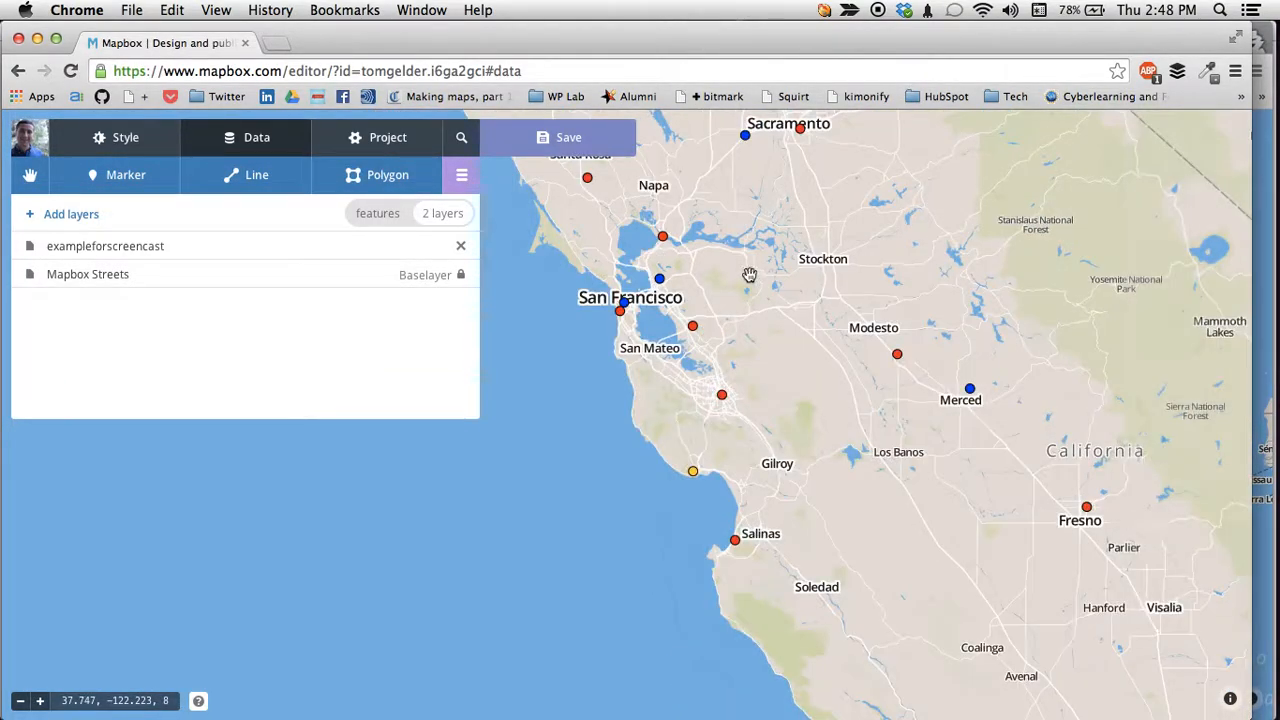